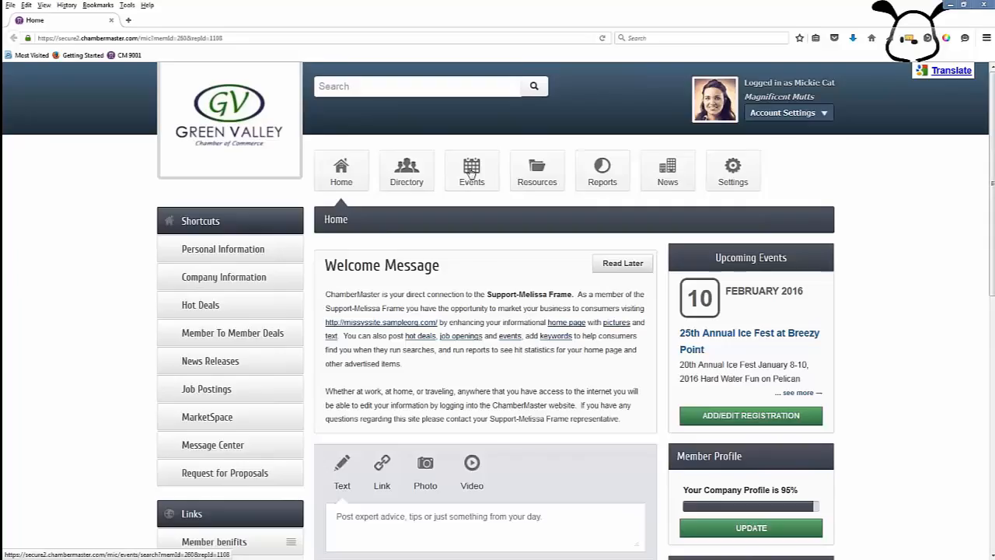
Step: Open the Events section and review the list of events already registered for
click(470, 172)
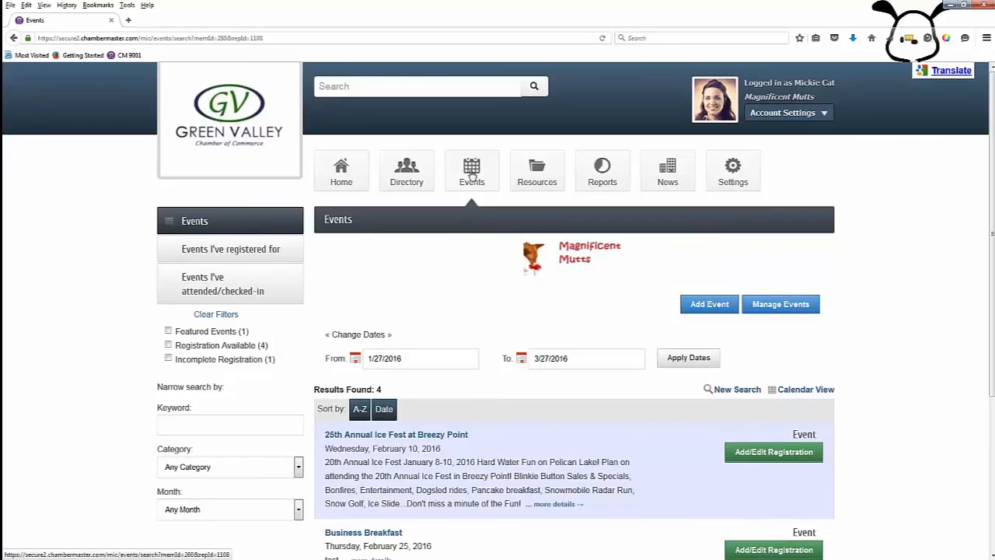
click(204, 253)
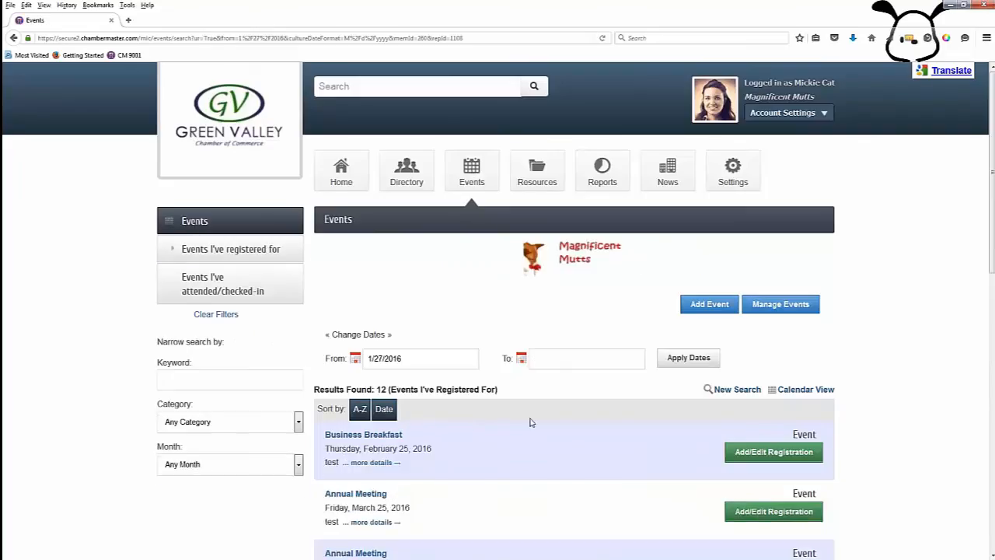
scroll(531, 422, down, 5)
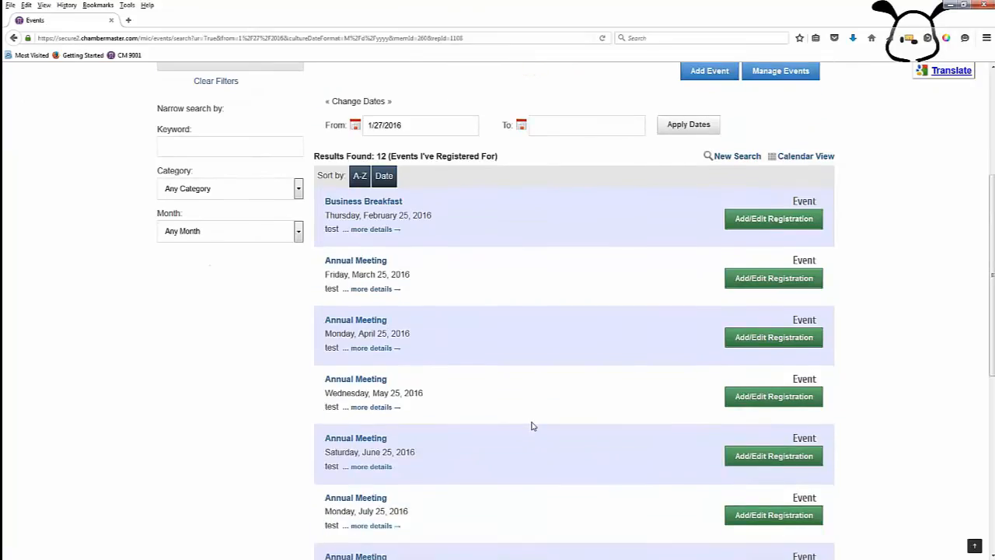
scroll(531, 426, up, 5)
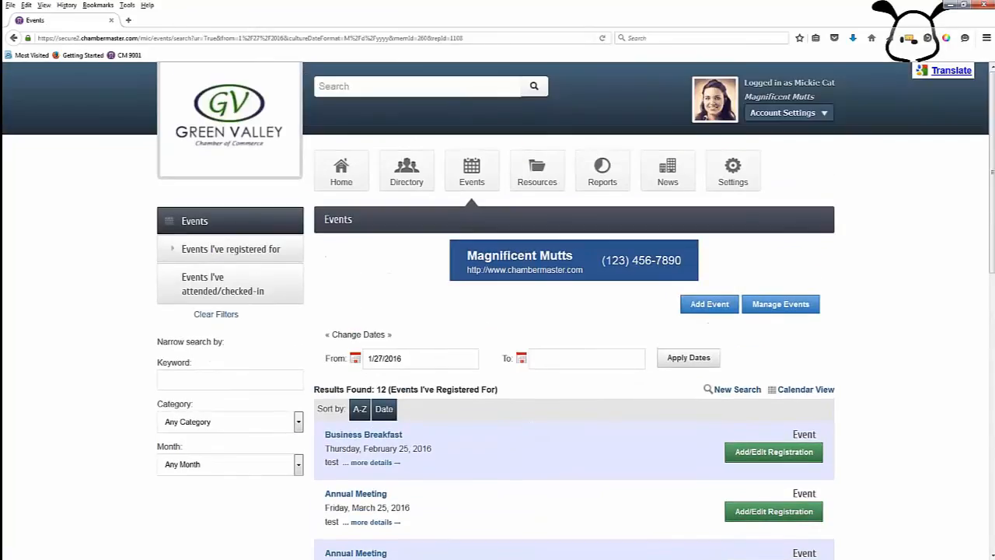
Step: Review the list of attended/checked-in events and clear the filters to return to the full event list
click(214, 291)
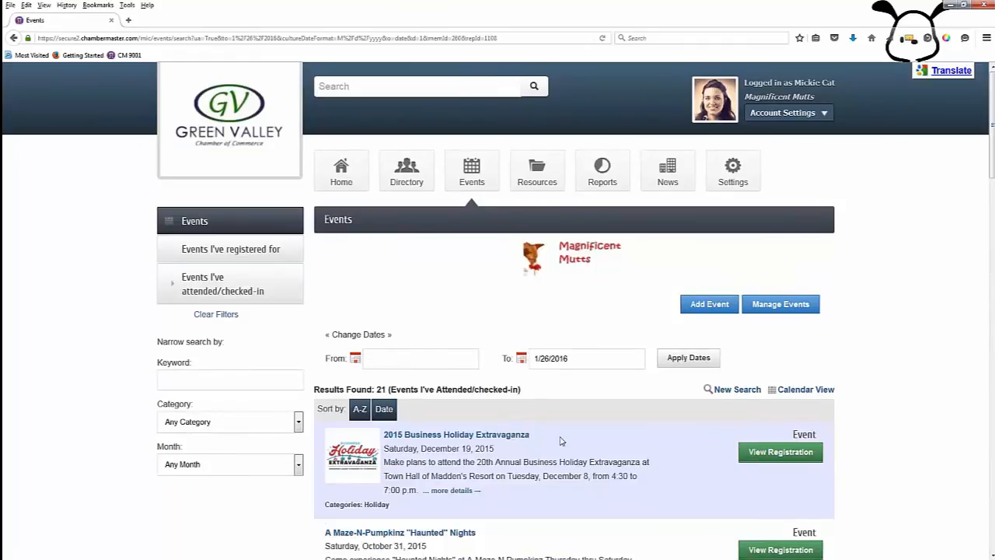
scroll(561, 442, down, 4)
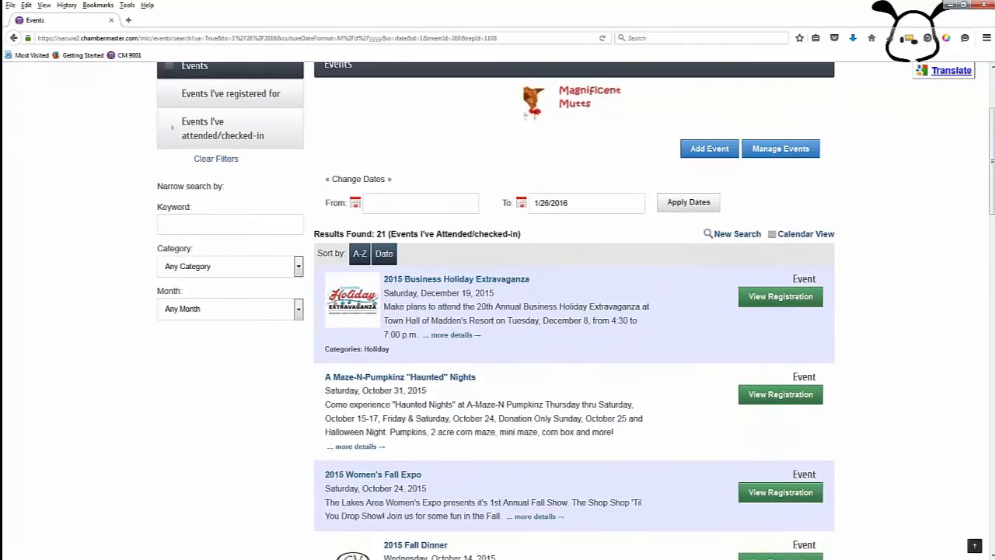
scroll(574, 349, down, 2)
scroll(573, 350, up, 2)
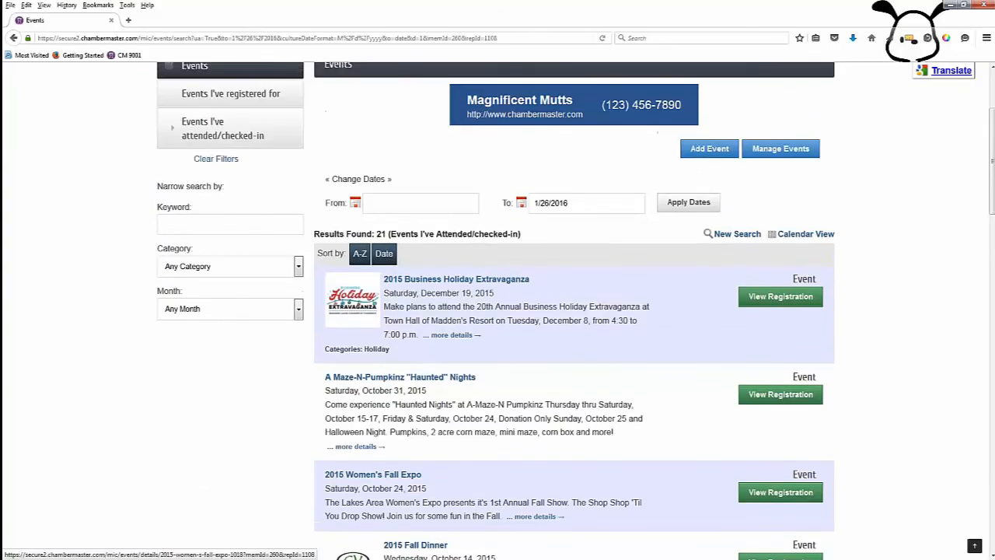
scroll(497, 311, up, 2)
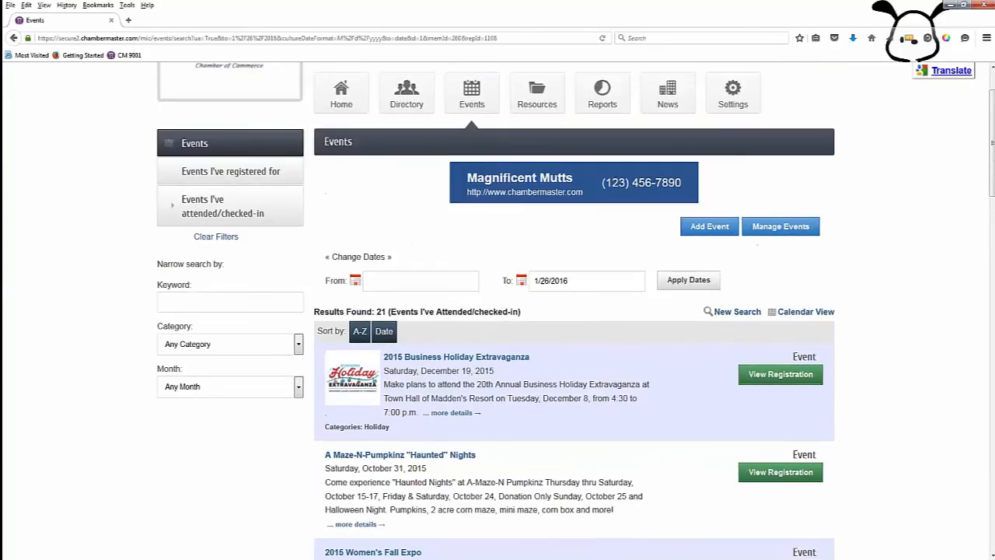
click(224, 238)
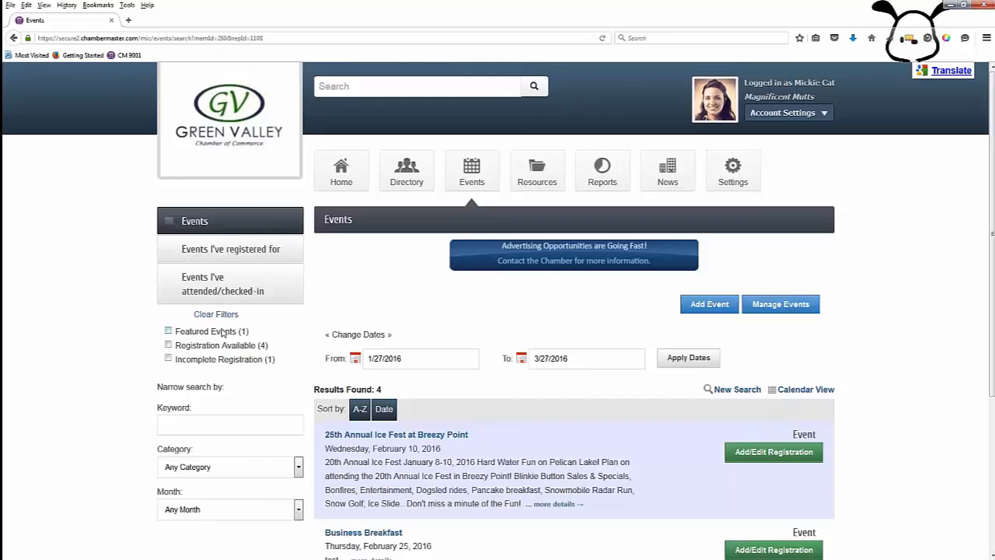
Step: Filter the event list in turn by Featured Events, Registration Available and Incomplete Registration, and leave every filter off
click(169, 332)
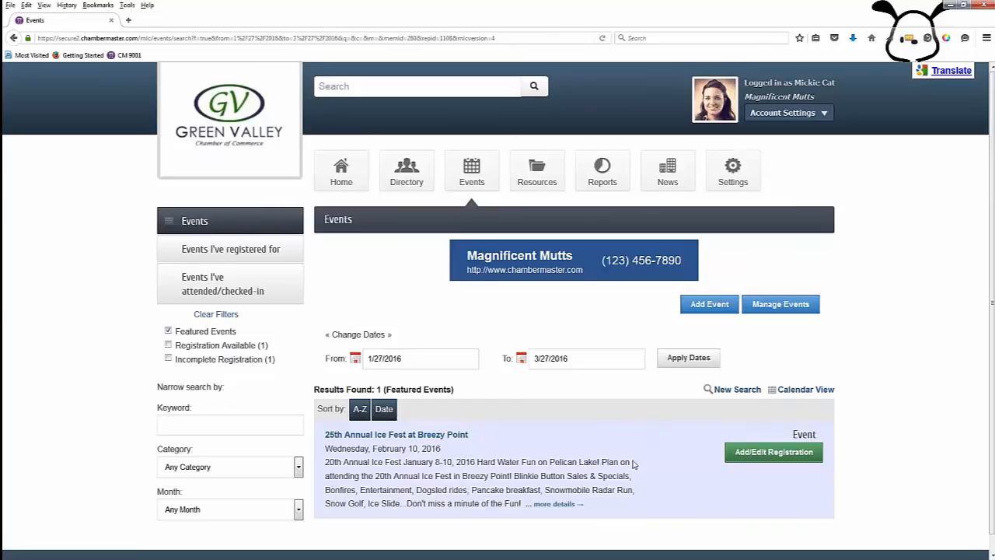
click(168, 332)
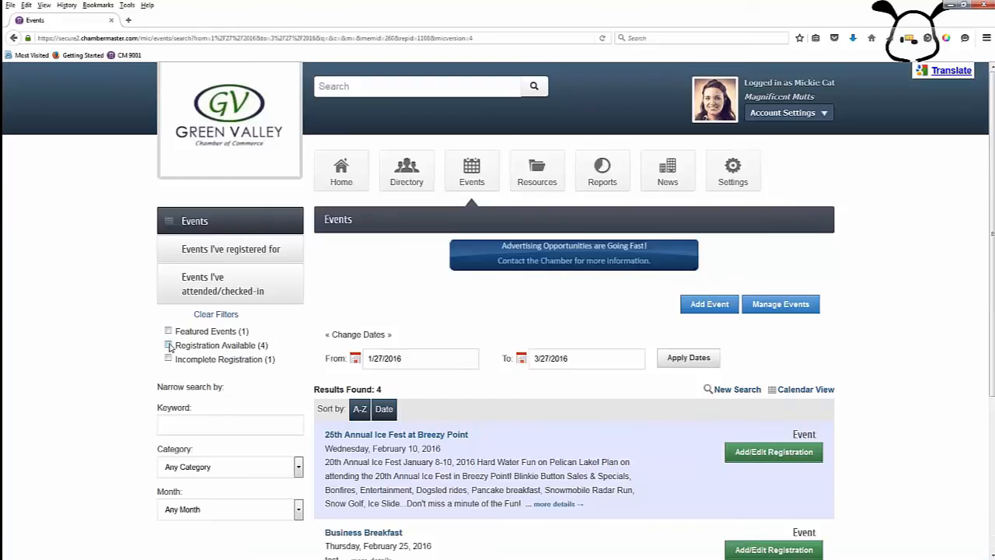
click(168, 345)
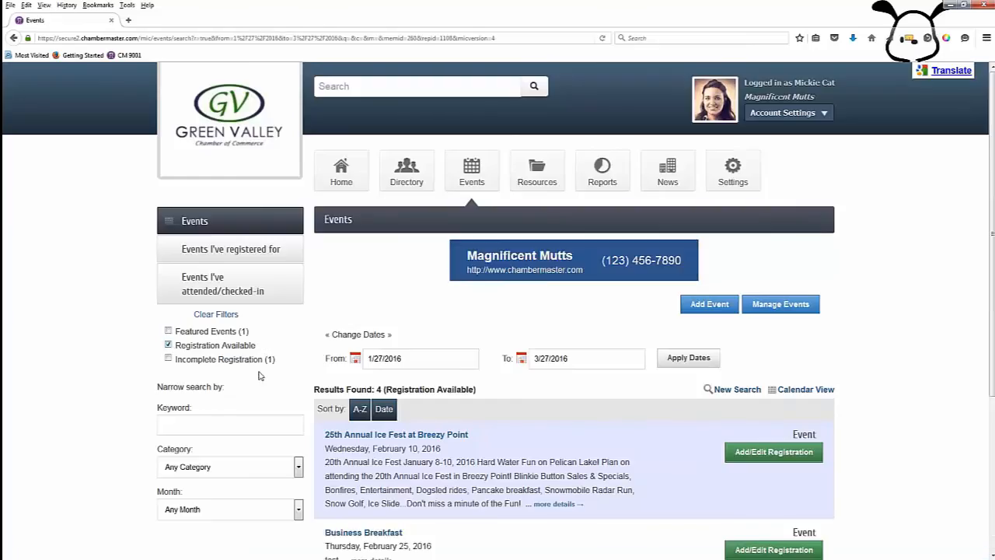
scroll(577, 432, down, 3)
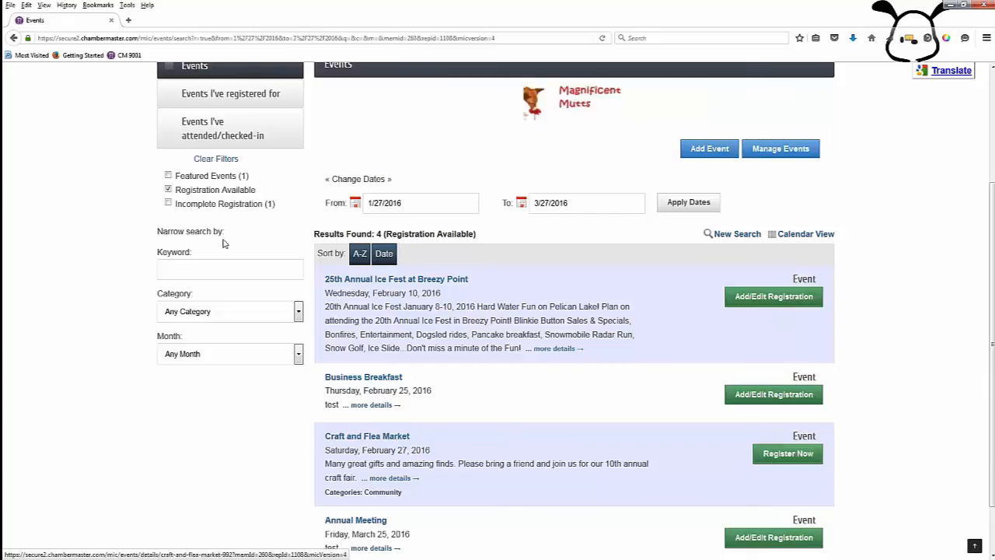
click(169, 204)
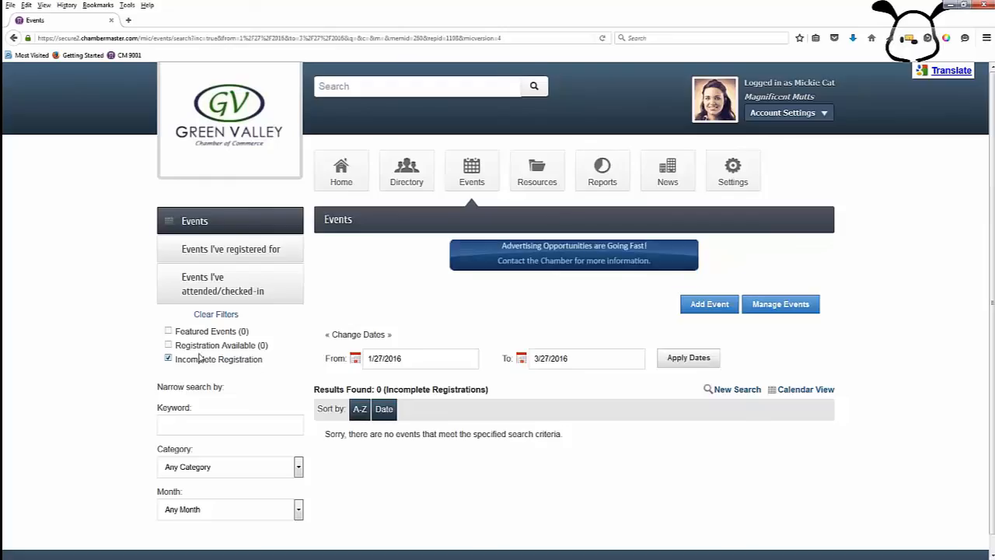
click(169, 360)
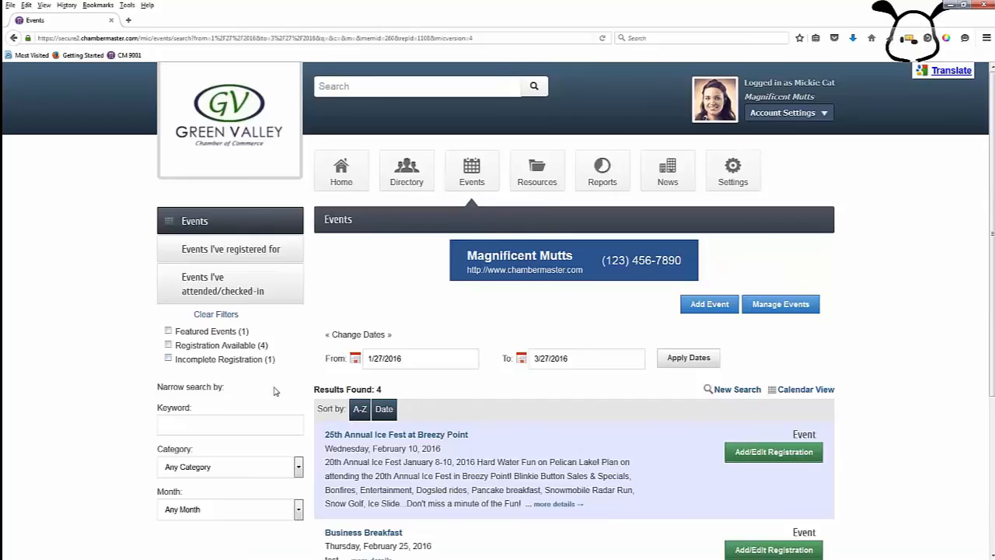
Step: Examine the available Category and Month options for narrowing the event search without choosing any
scroll(274, 391, down, 2)
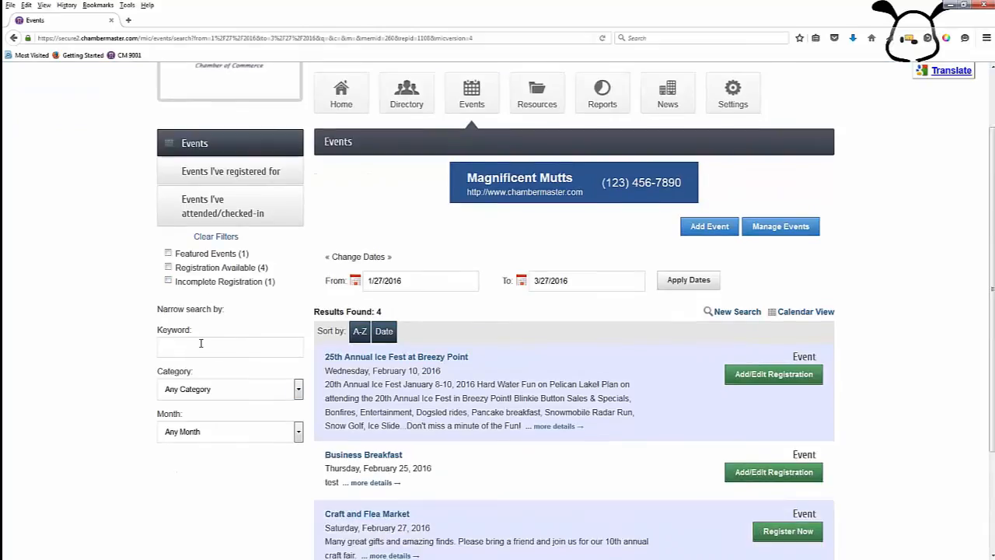
click(299, 391)
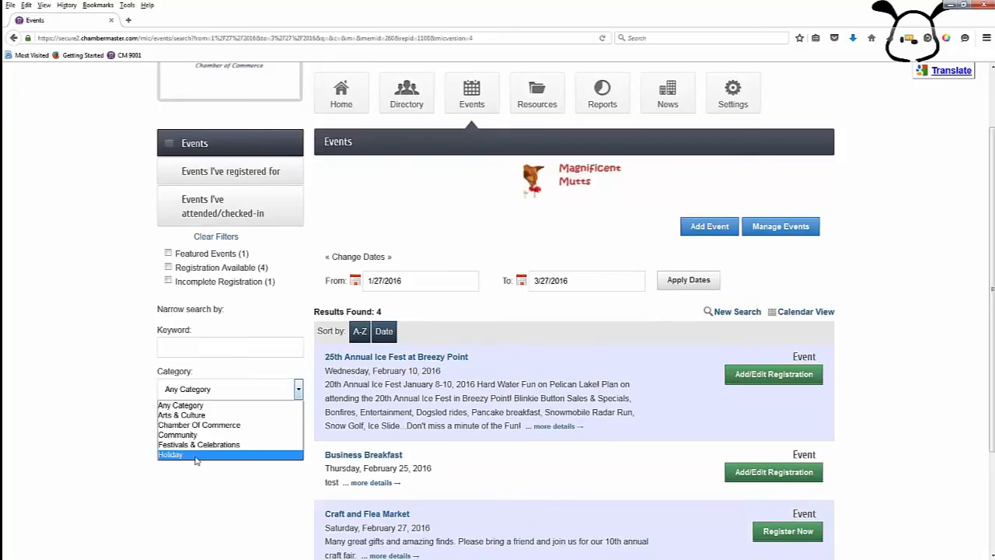
click(199, 489)
click(297, 433)
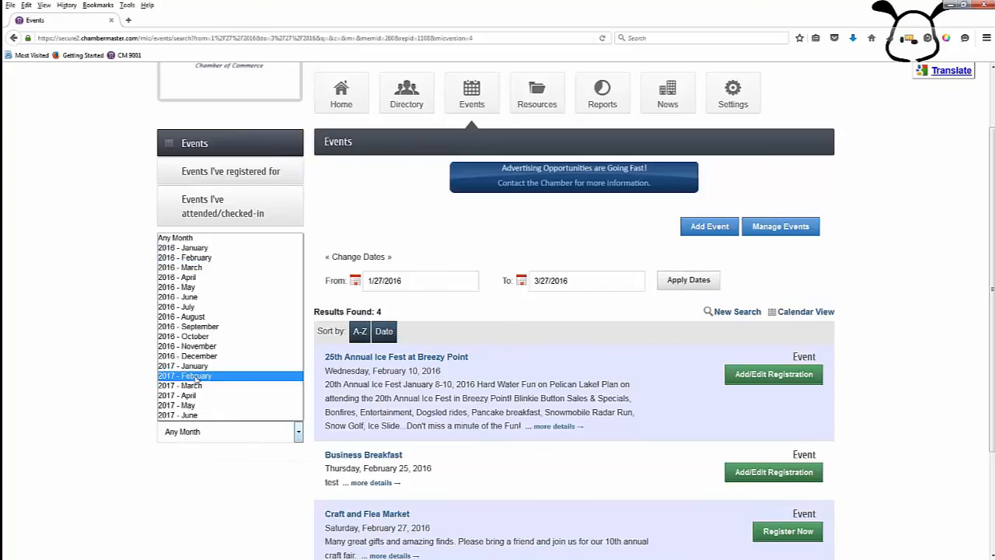
click(175, 519)
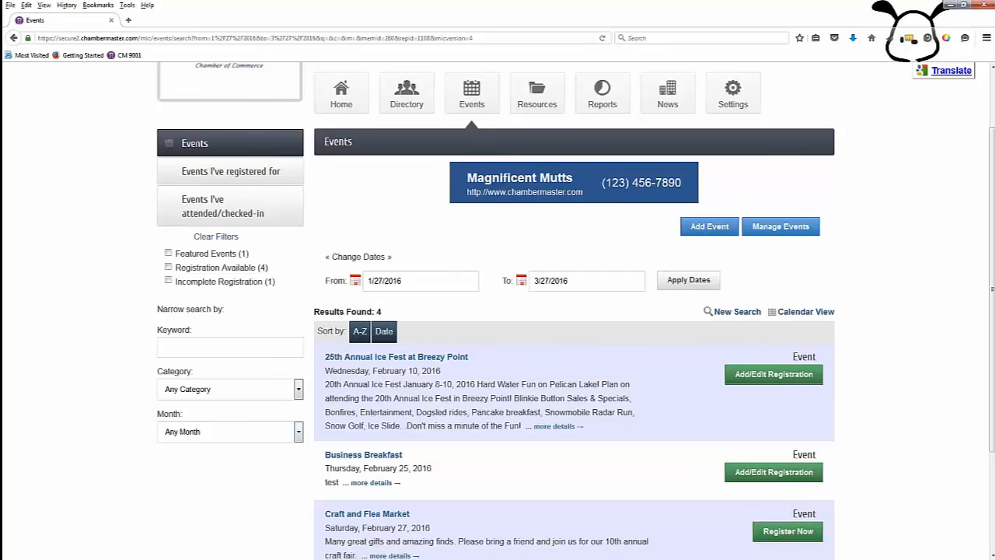
Step: Start a registration for the Craft and Flea Market event on February 27, 2016
scroll(431, 410, down, 2)
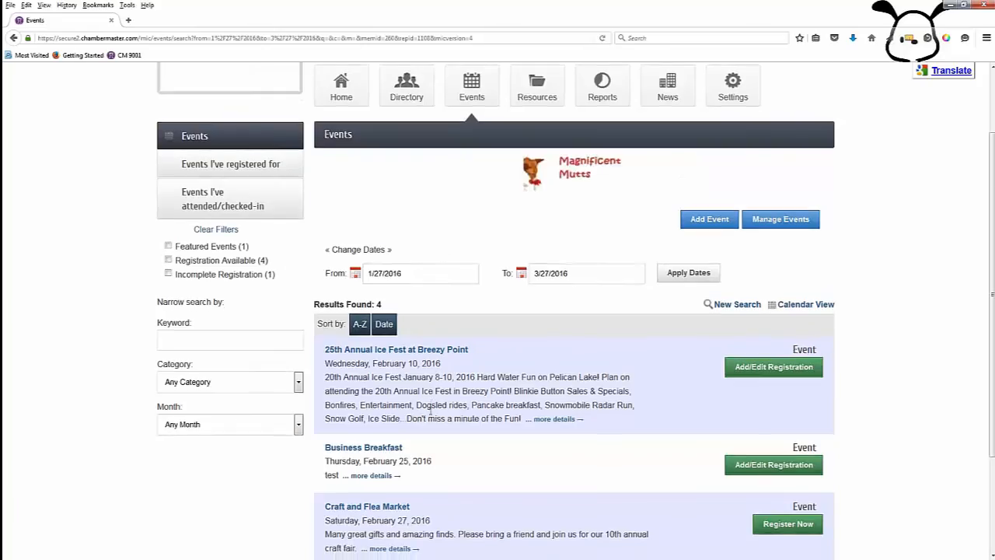
scroll(447, 428, down, 2)
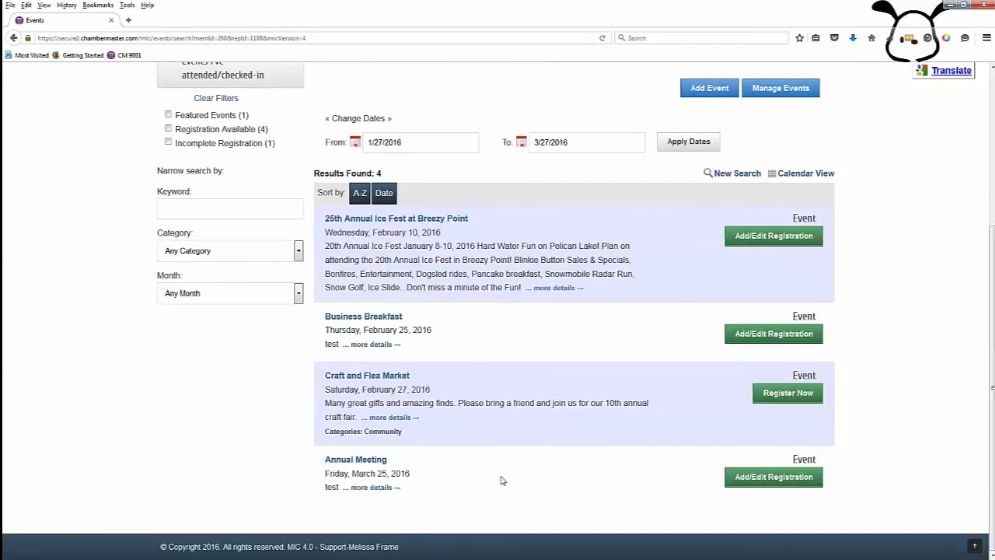
click(780, 396)
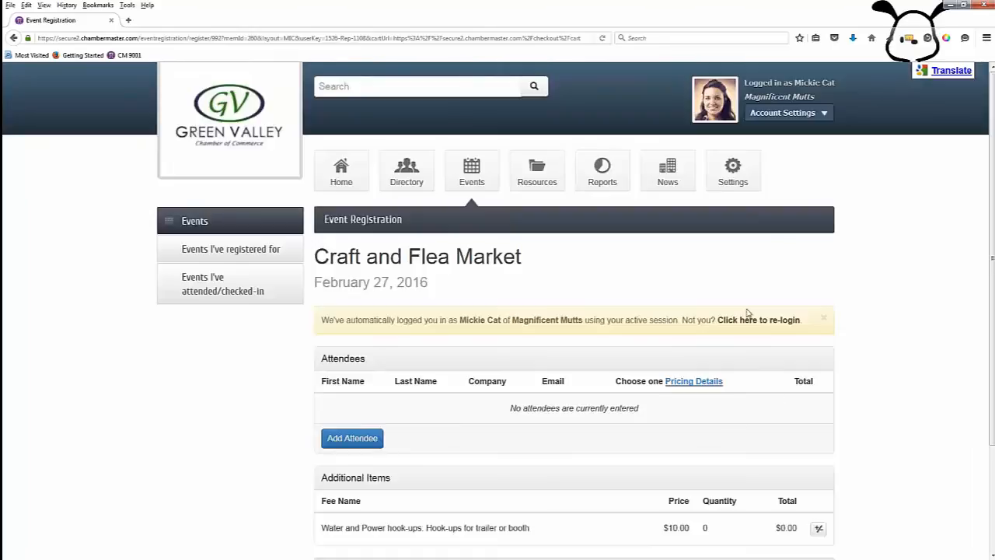
Step: Add the logged-in member as an attendee with the 8x8 space pricing, enter the attendee's email and save
click(361, 443)
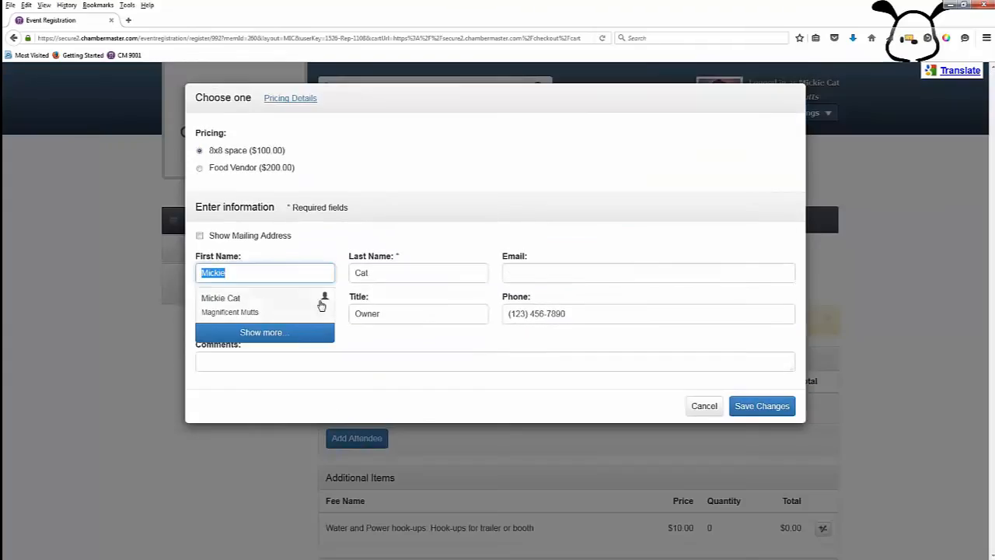
click(533, 283)
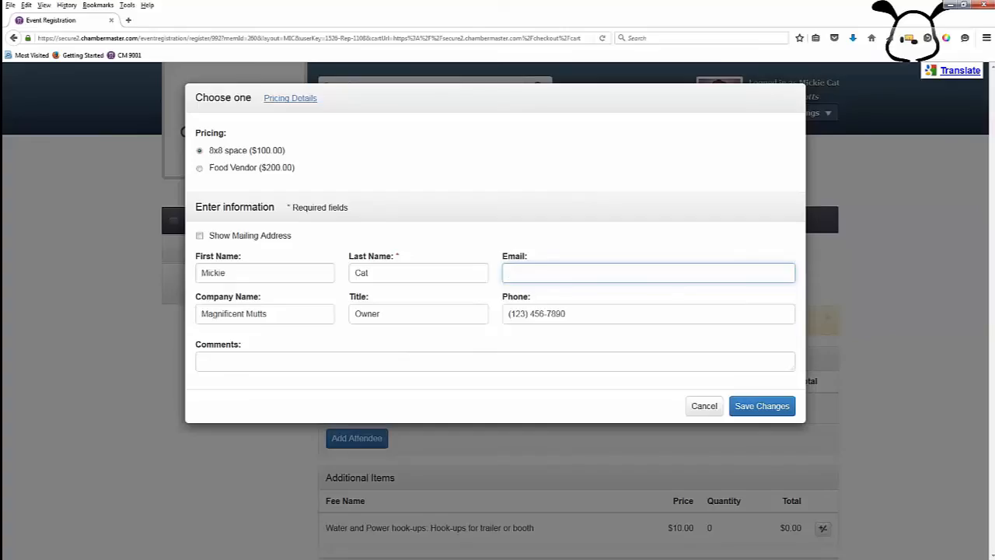
text(mail@mail.com)
click(759, 408)
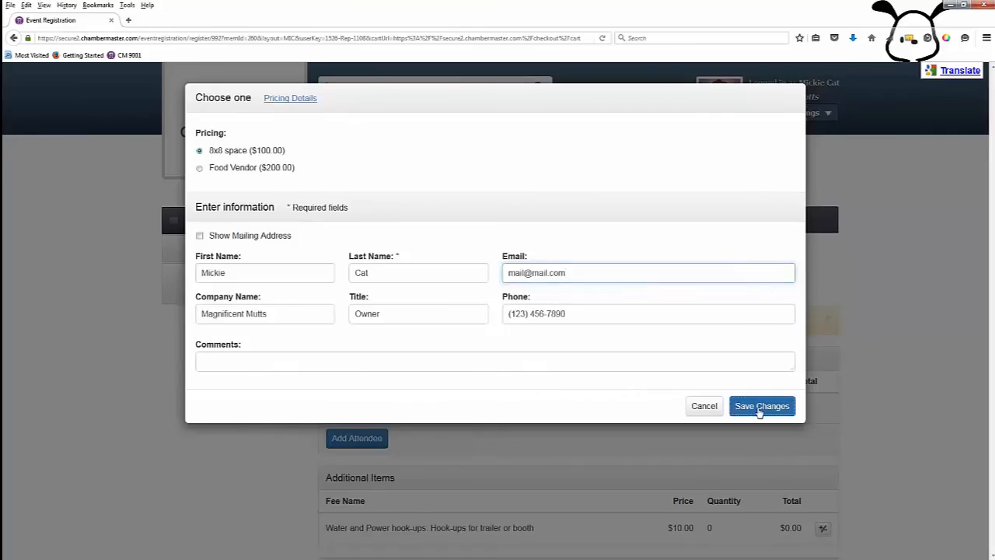
Step: Add the Water and Power hook-ups additional item to the registration with a quantity of 1
scroll(831, 424, down, 3)
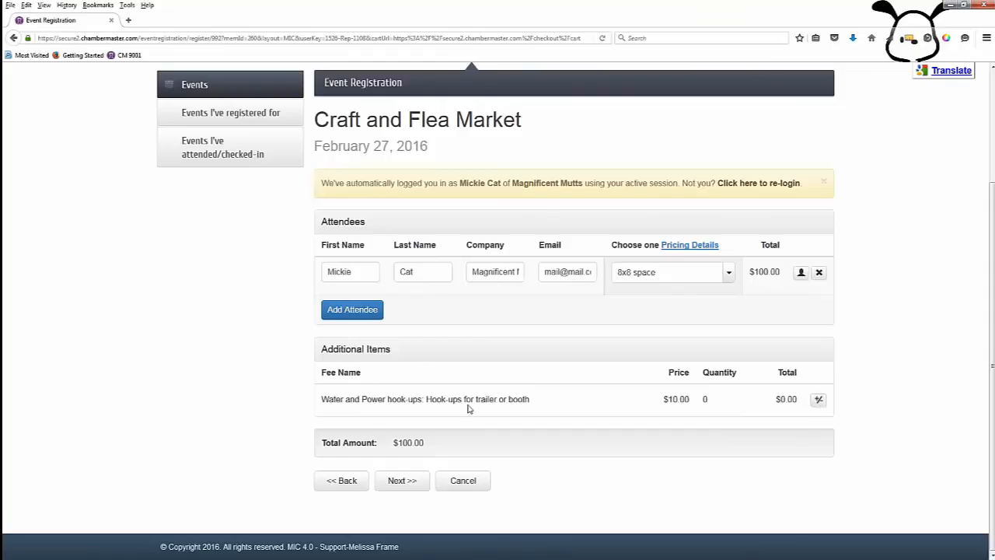
click(818, 399)
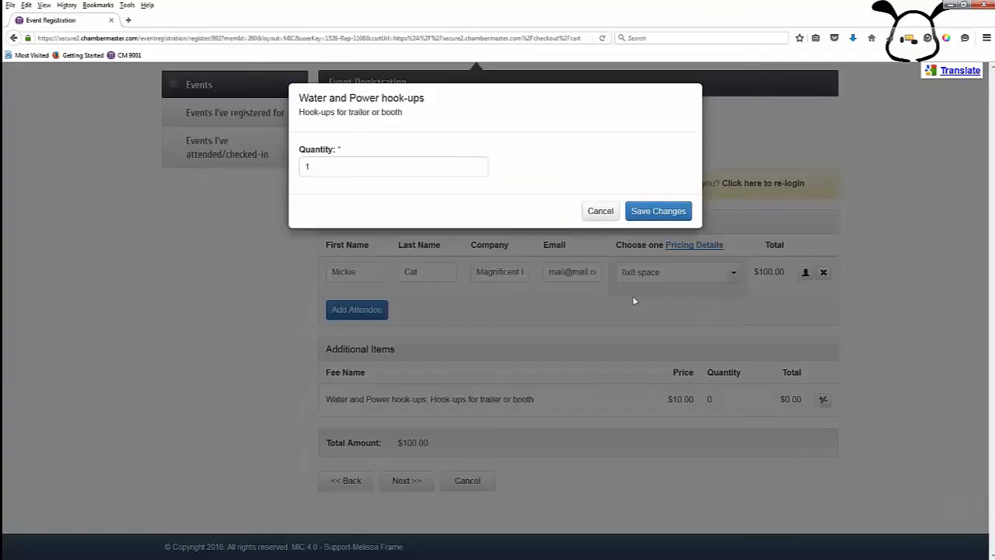
click(660, 212)
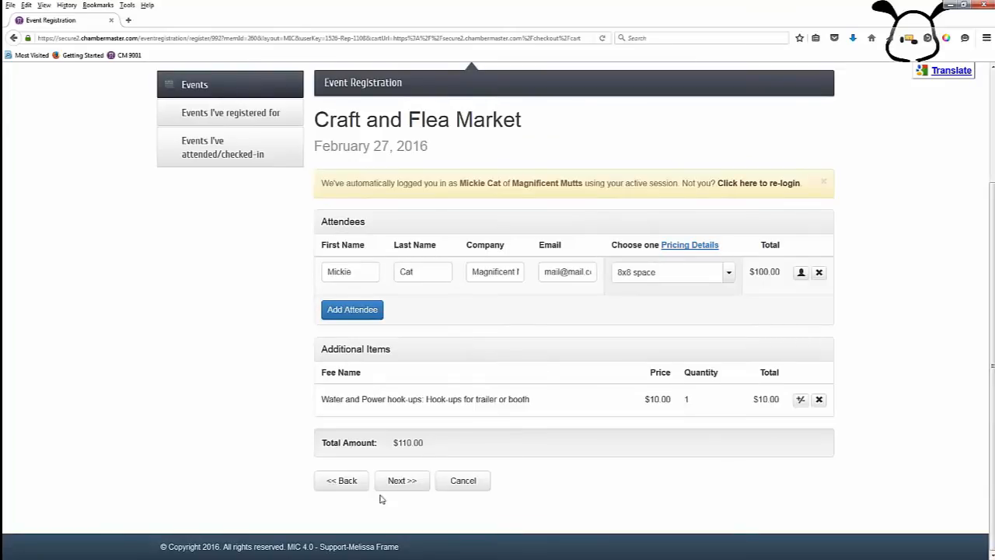
Step: Continue to the contact information and summary, keep the default primary contact and add the registration to the cart
click(400, 482)
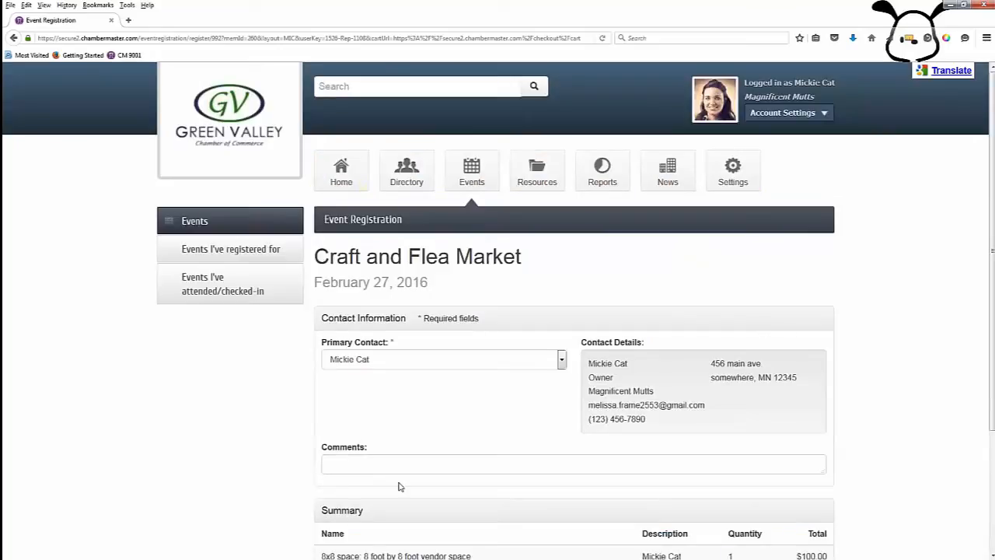
scroll(399, 486, down, 2)
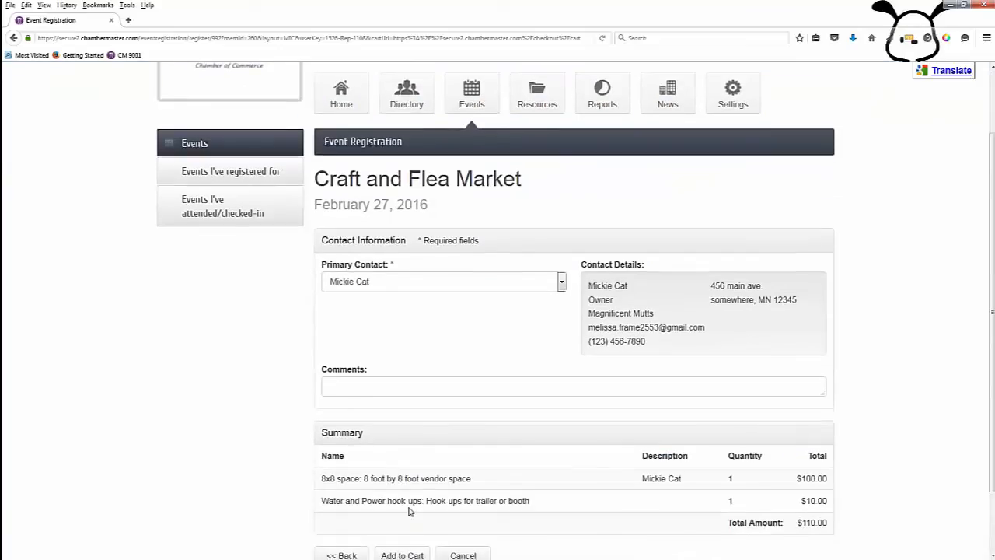
scroll(428, 387, down, 2)
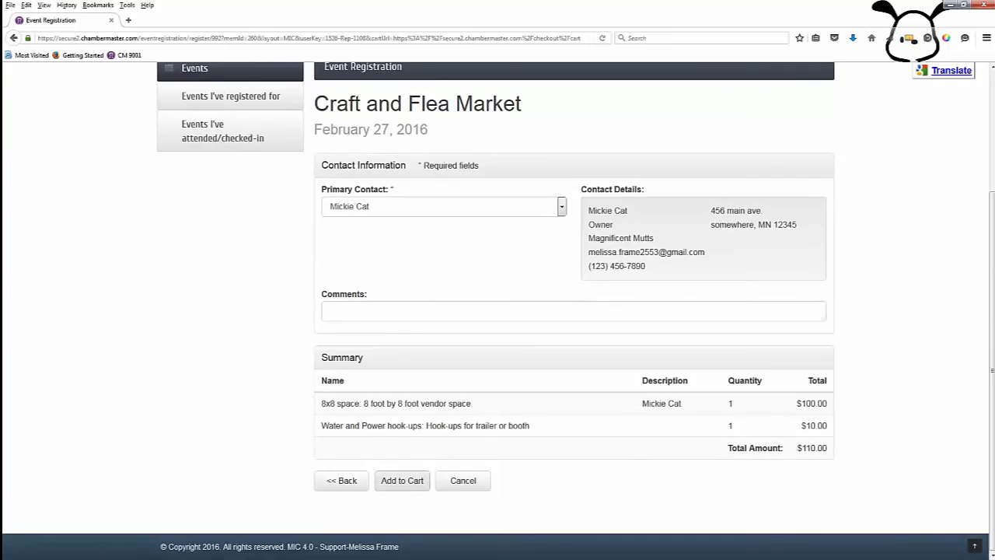
click(398, 482)
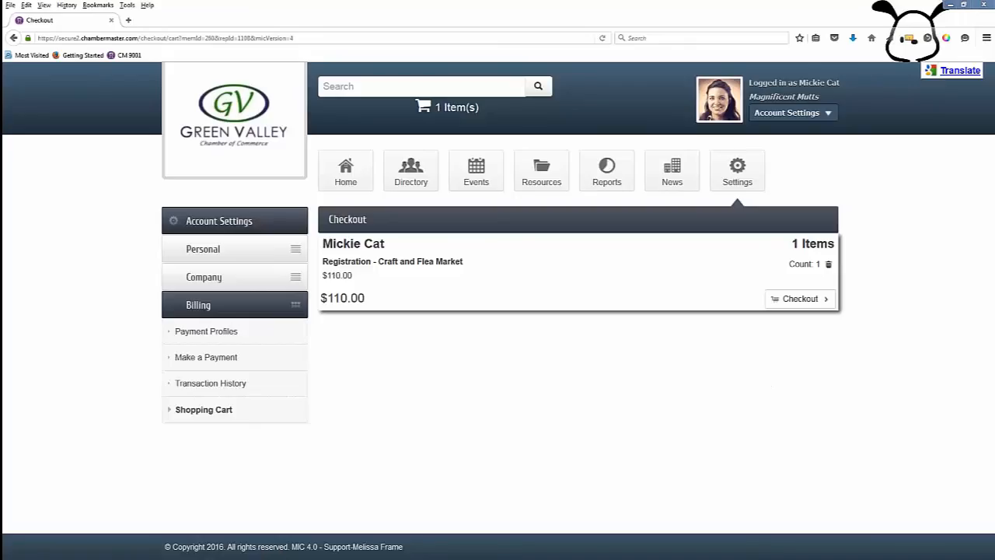
Step: Check out the Craft and Flea Market registration with the option to be invoiced for the amount due
click(804, 304)
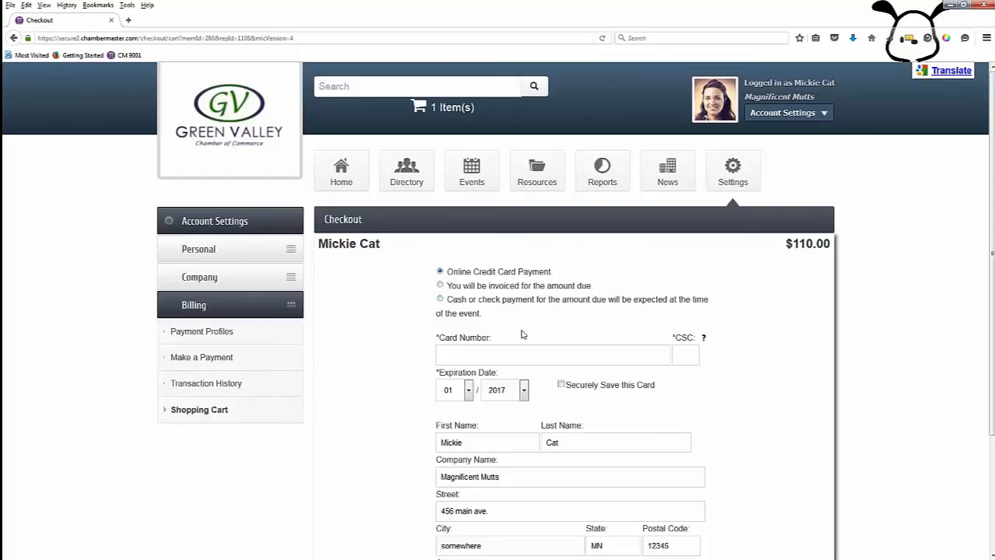
click(440, 285)
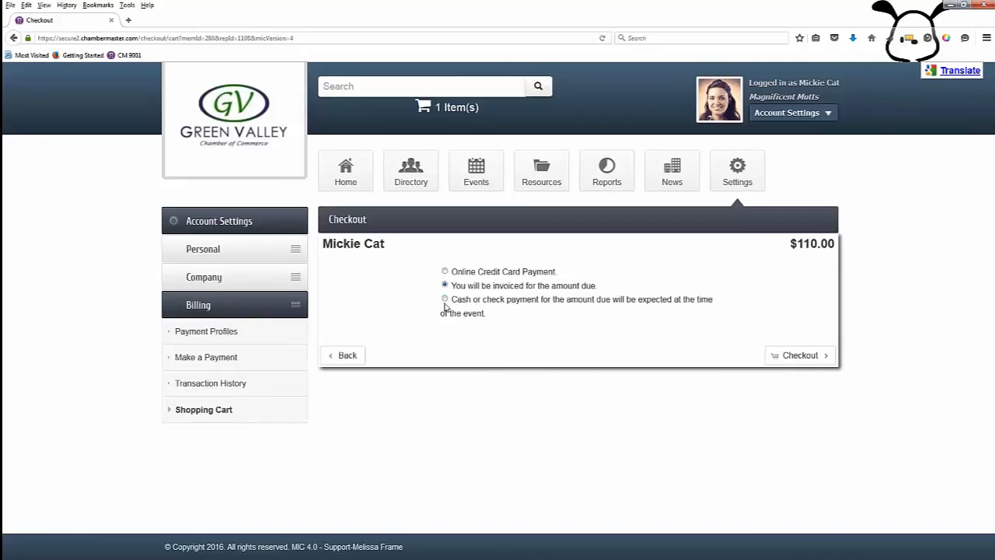
click(798, 357)
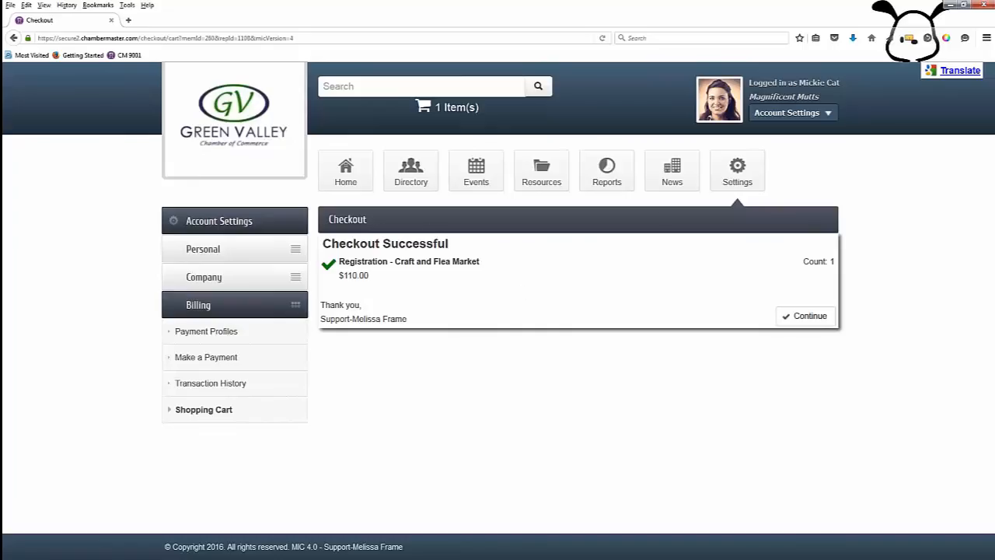
Step: Leave the completed checkout, return to the events list and start creating a new event
click(804, 319)
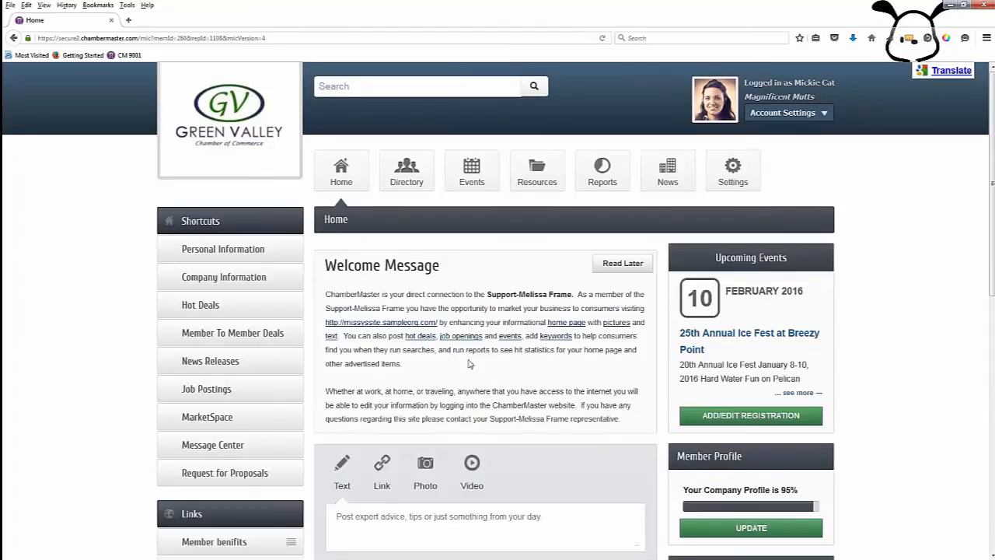
click(470, 172)
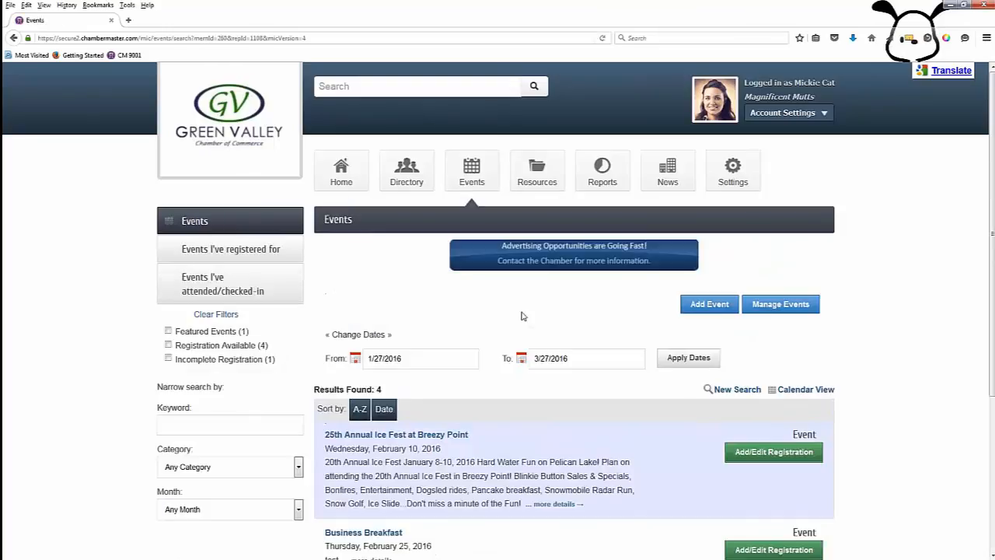
scroll(547, 513, down, 5)
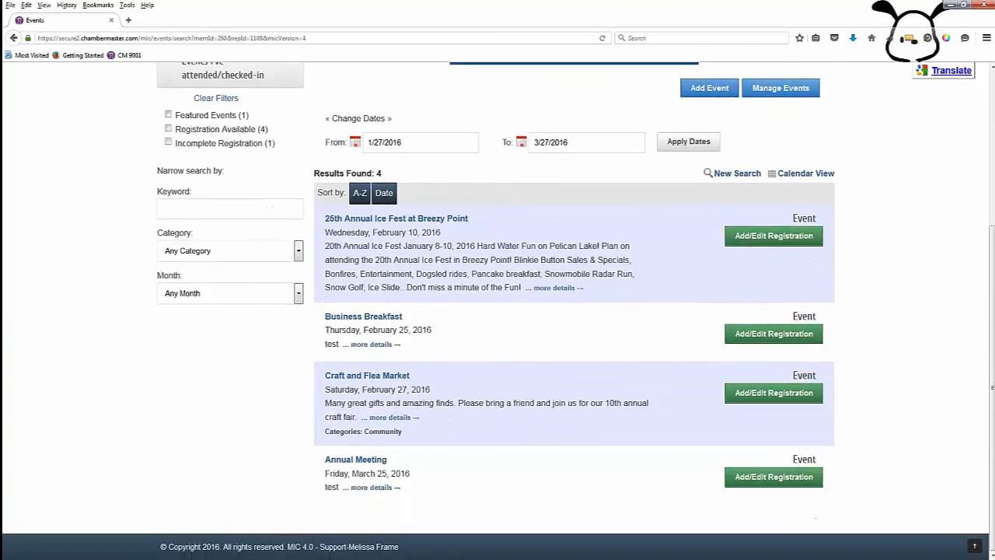
scroll(497, 311, up, 2)
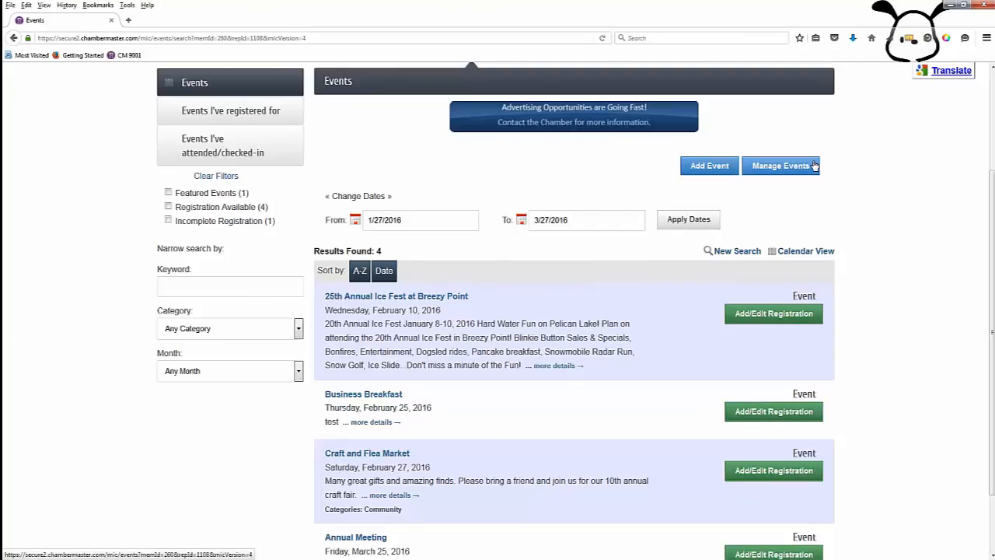
click(698, 168)
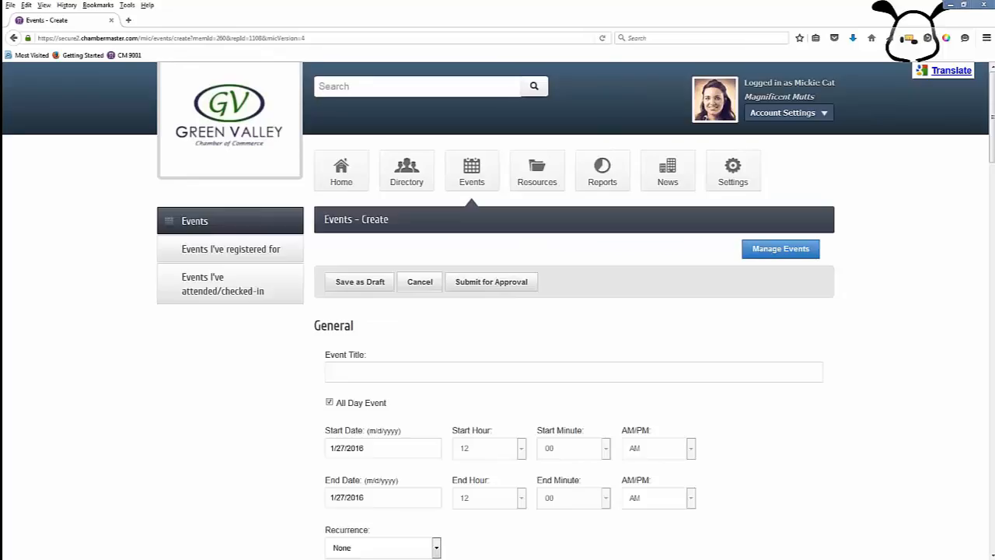
Step: Title the new event Grand Opening and turn off the all-day option
click(349, 378)
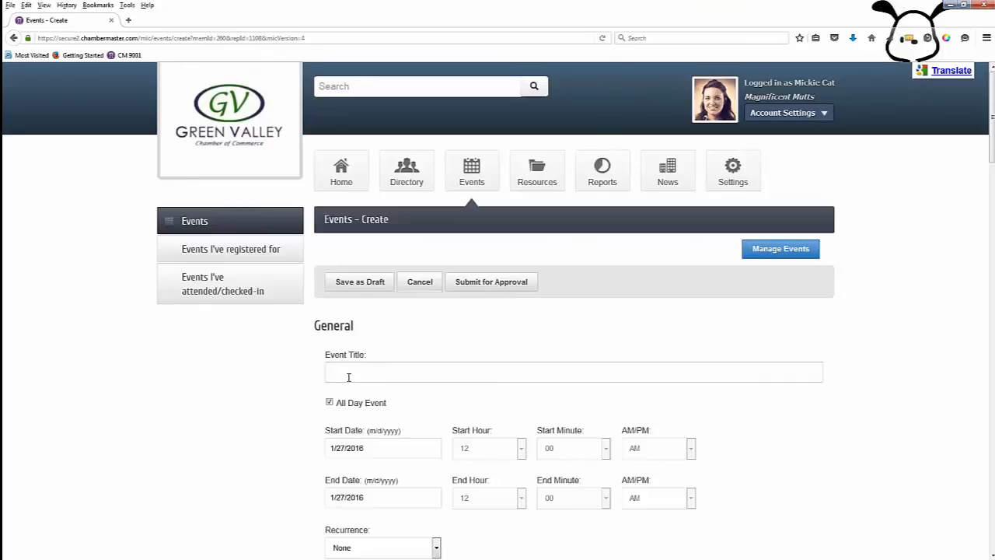
text(Grand Opening)
click(331, 404)
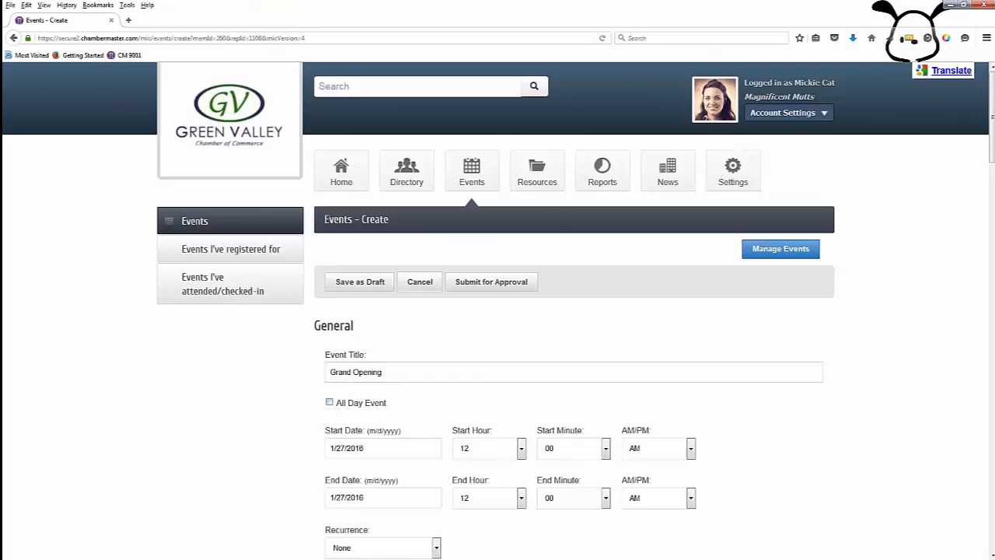
Step: Set the event's start date to 1/30/2016 and let the end date follow it
scroll(388, 440, down, 2)
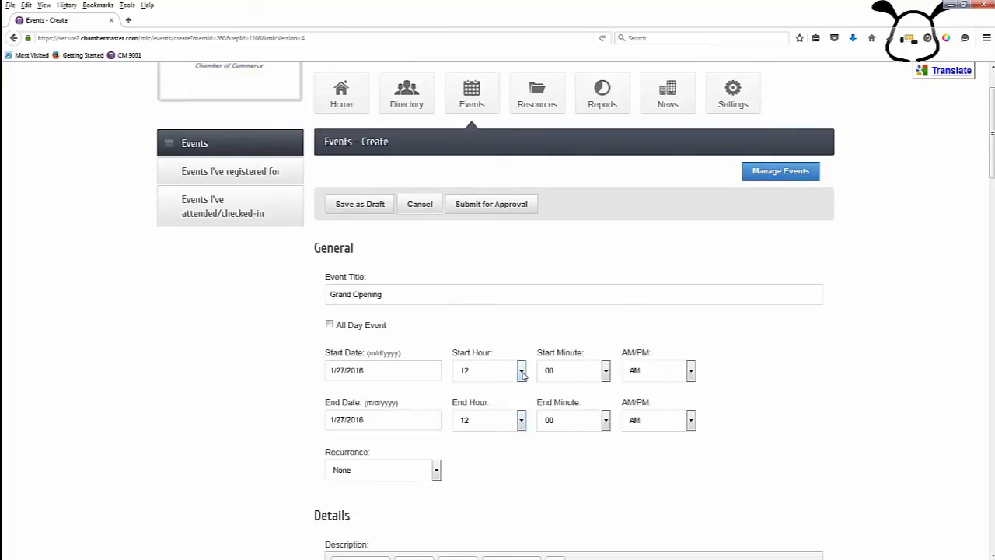
click(371, 370)
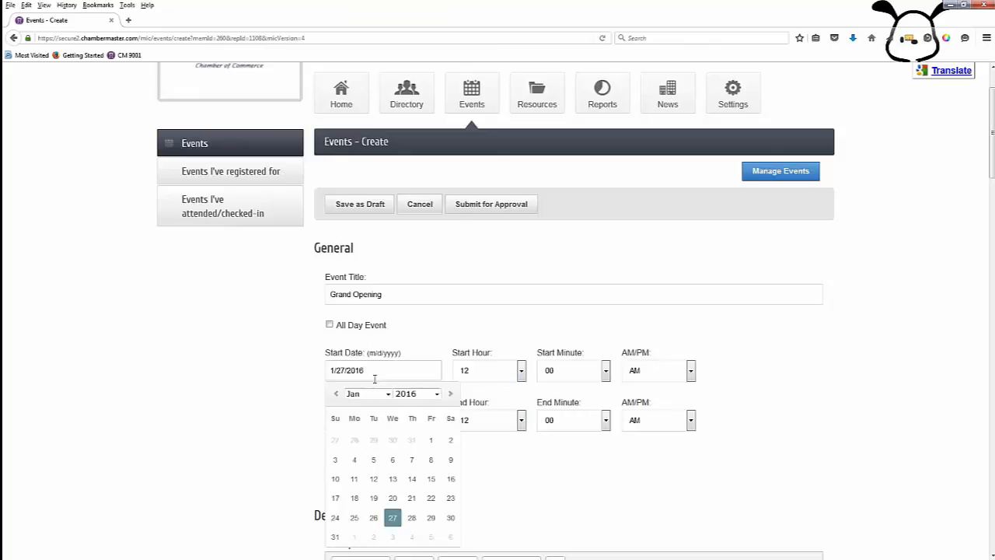
click(451, 517)
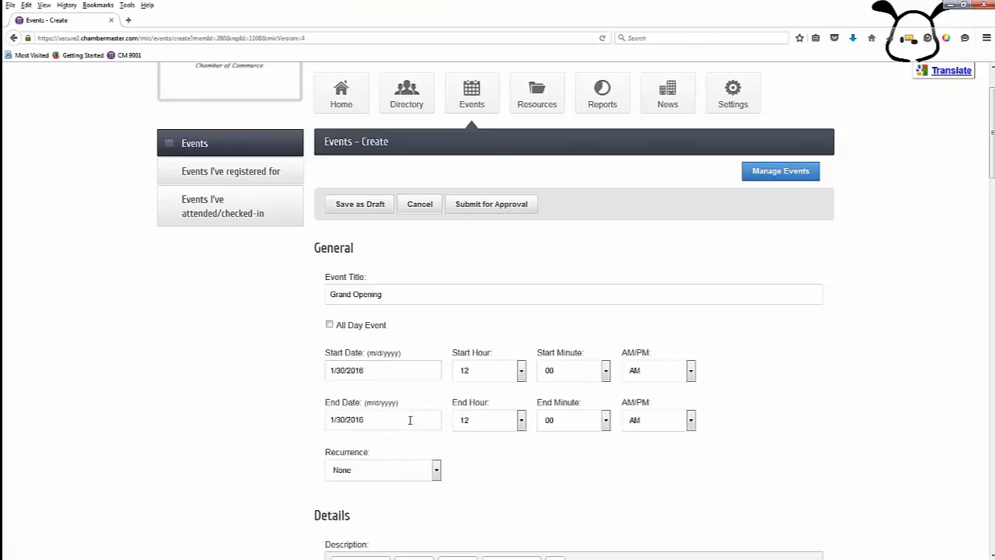
click(410, 420)
click(451, 381)
Step: Set the event's start time to 5:00 PM and its end time to 8:00 PM
click(522, 374)
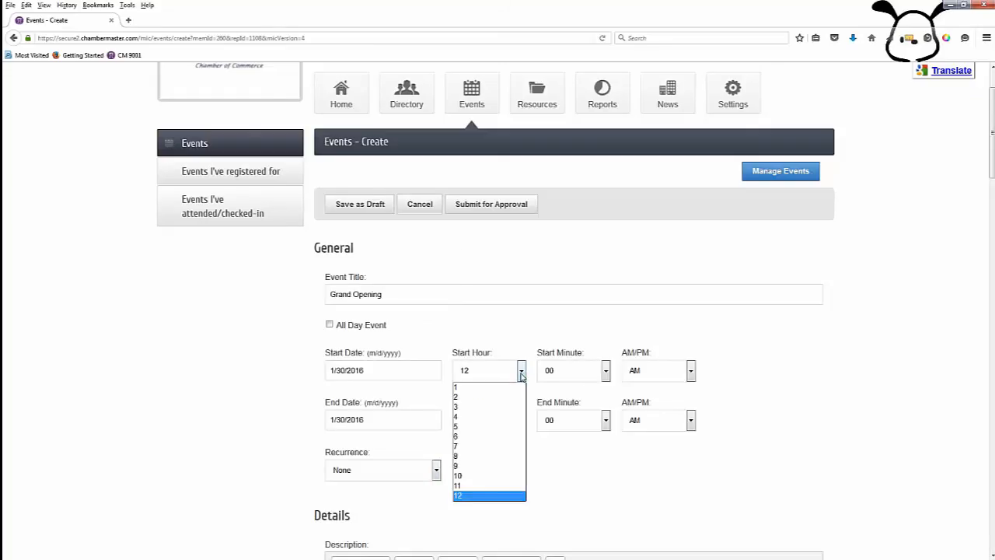
click(481, 426)
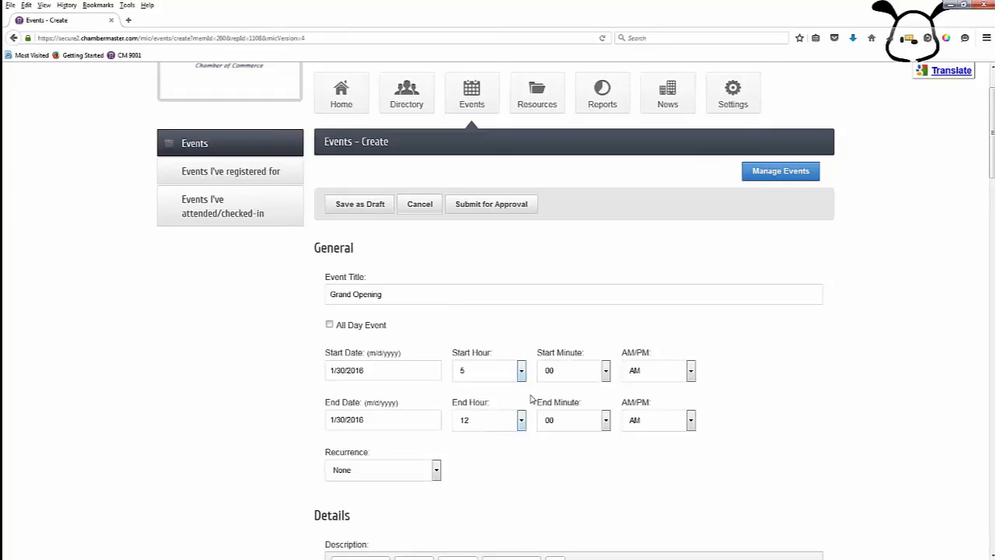
click(678, 374)
click(661, 398)
click(500, 426)
click(472, 505)
click(634, 420)
click(636, 447)
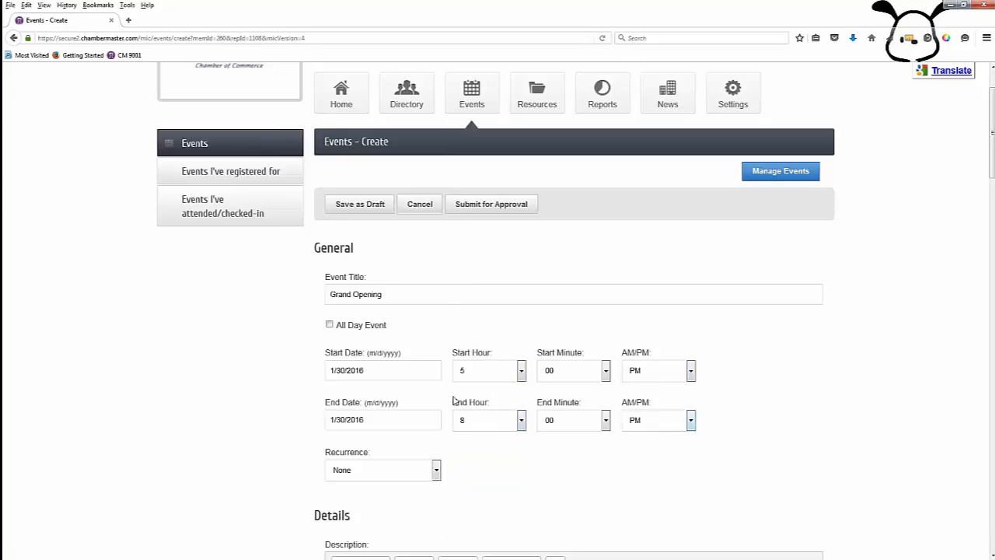
Step: Set the event's start date to 2/1/2016, then check the recurrence choices and keep None
click(404, 378)
click(451, 394)
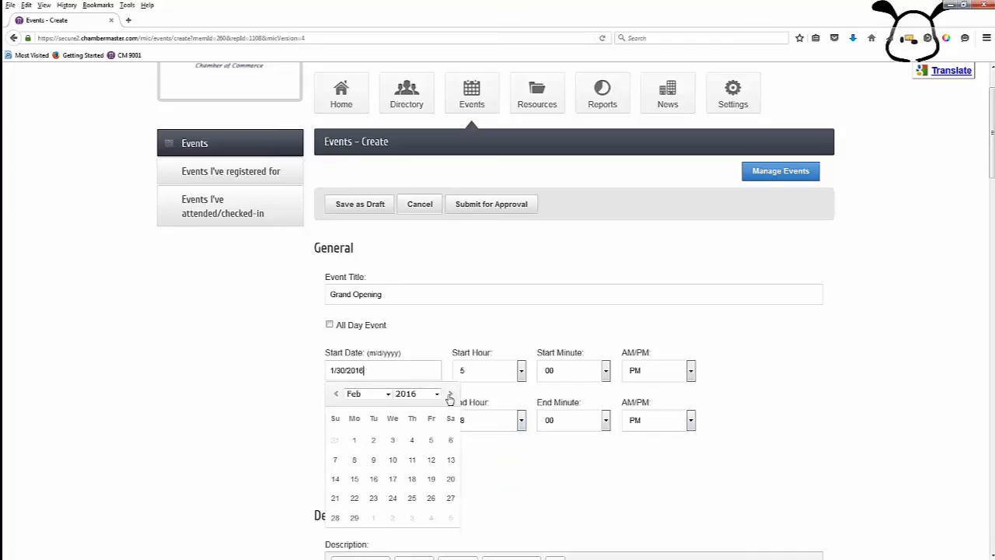
click(354, 440)
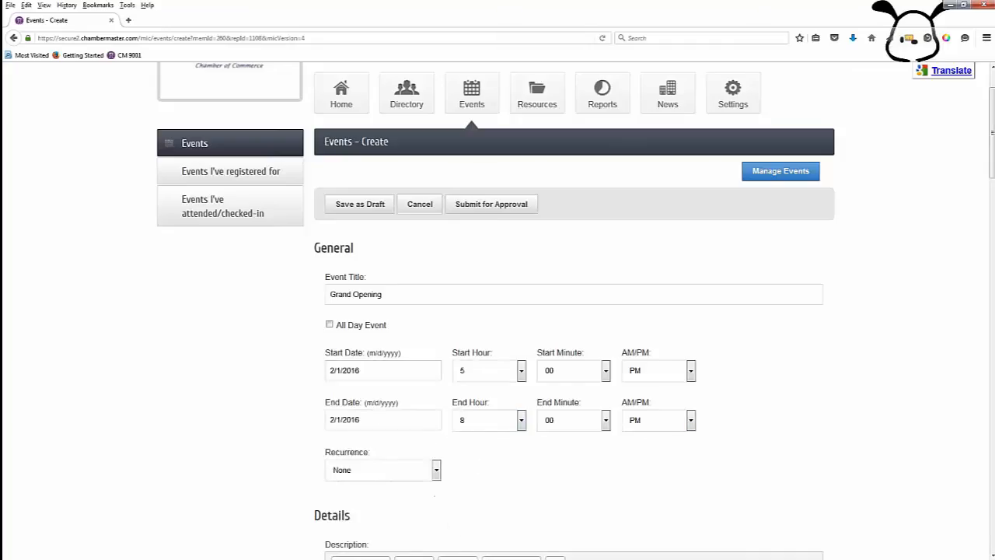
scroll(476, 464, down, 2)
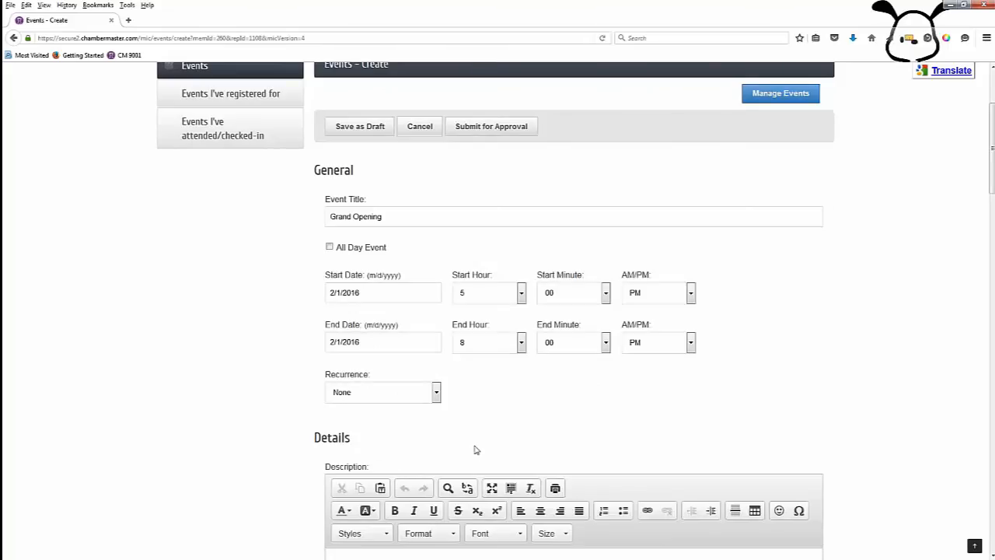
click(436, 394)
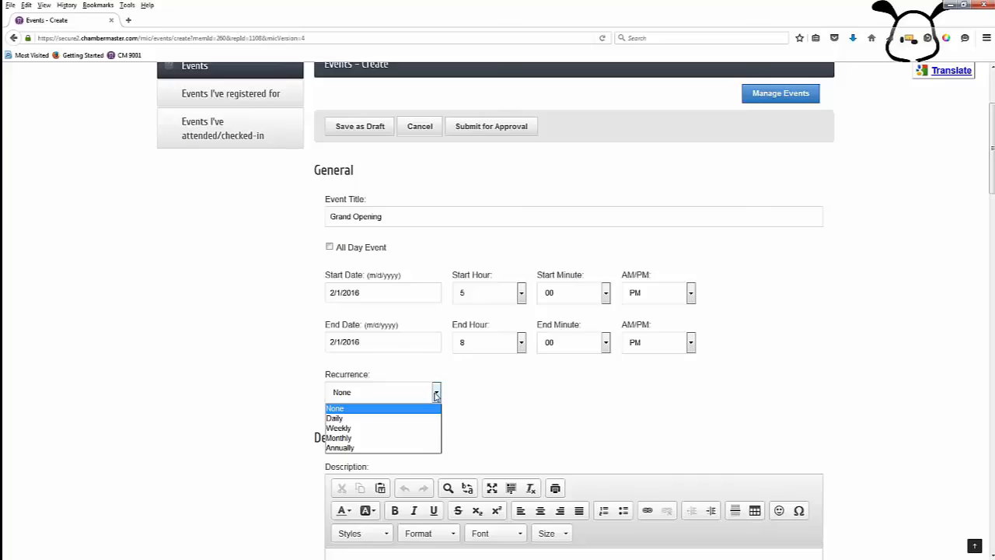
click(533, 414)
Step: Write the description inviting people to the Grand Opening, mentioning a tour of the new location, the new items now available and refreshments
scroll(533, 414, down, 5)
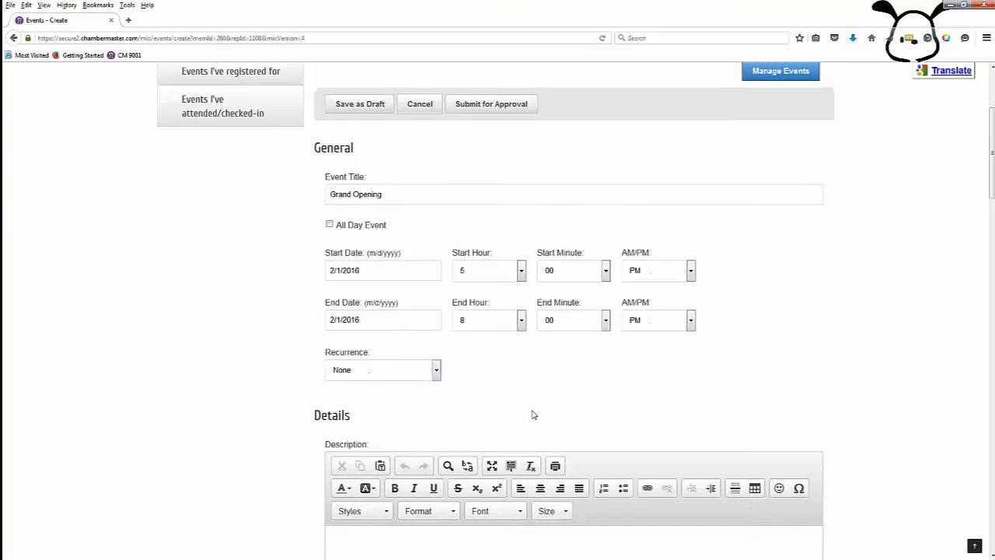
scroll(533, 414, down, 1)
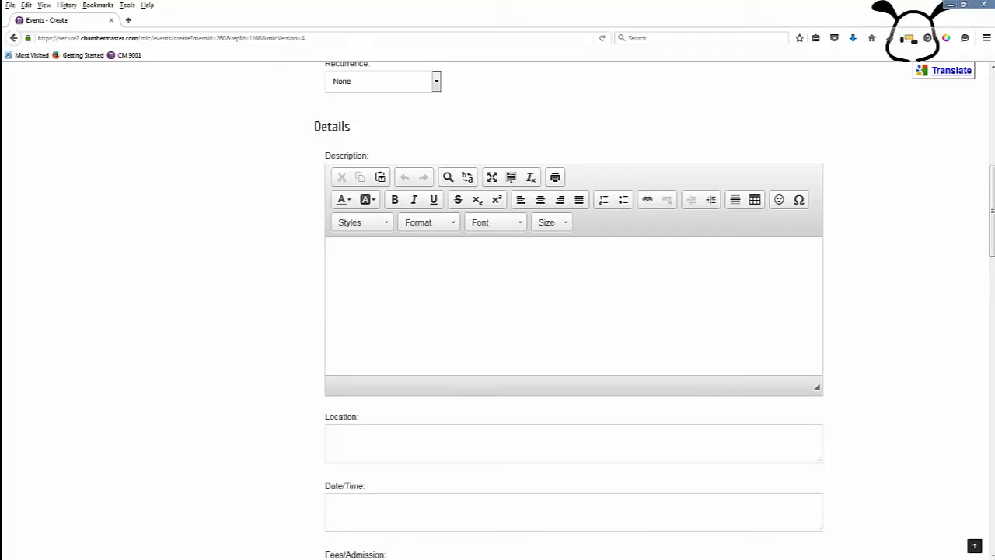
click(475, 311)
text(Please come and join us in our Grand Opening. We will be offering a tour of our new location and showing some of the new items now available. Refreshments will be provided.)
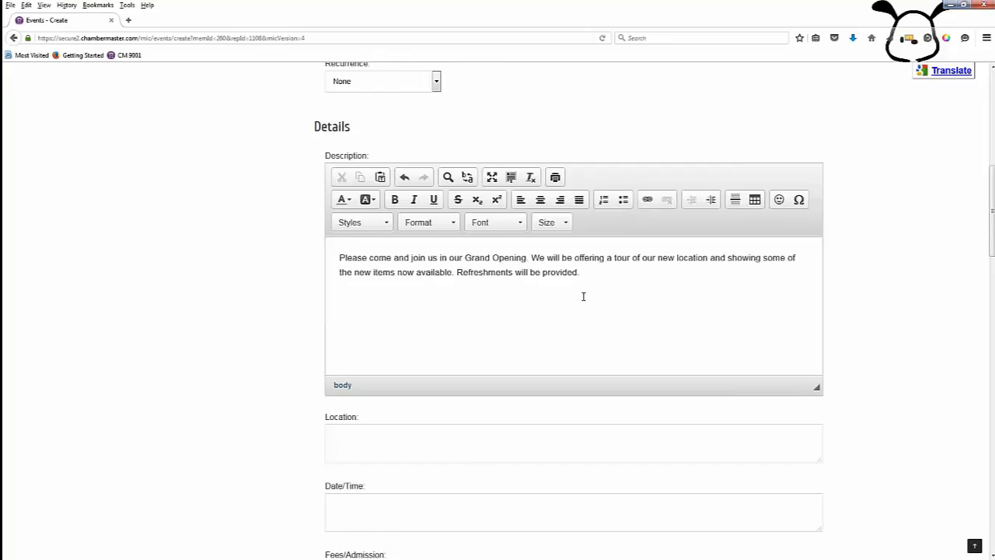
Step: Enter Magnificent Mutts as the event location and 2/1/2016 5:00-8:00 as the date and time text
scroll(583, 297, down, 2)
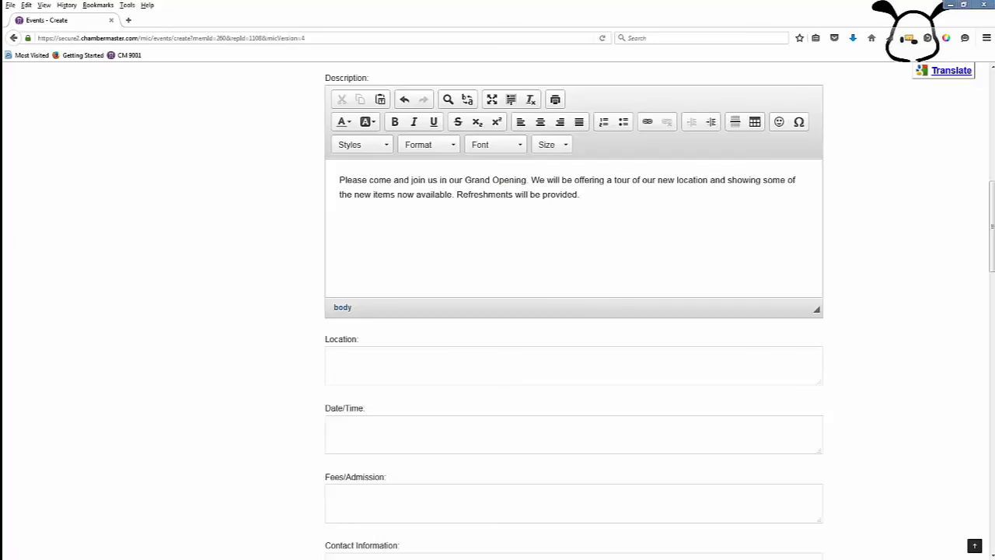
click(403, 365)
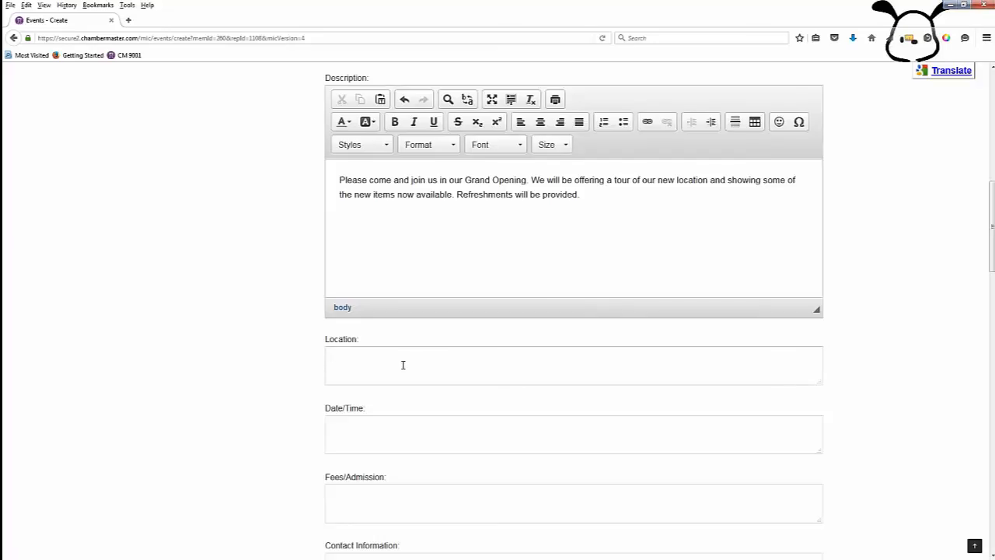
text(Magnificent Mutts)
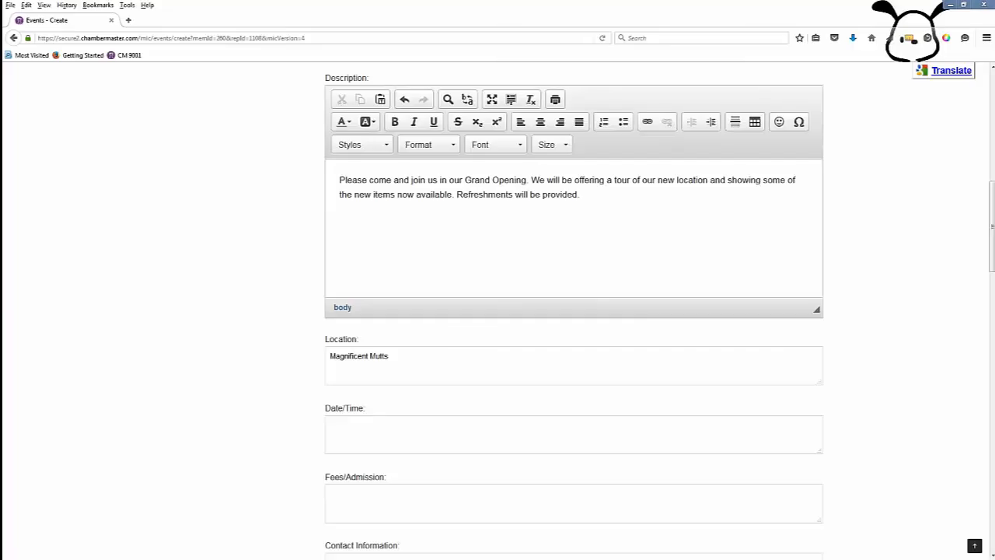
click(394, 423)
text(2/1/2016 5:00-8:00)
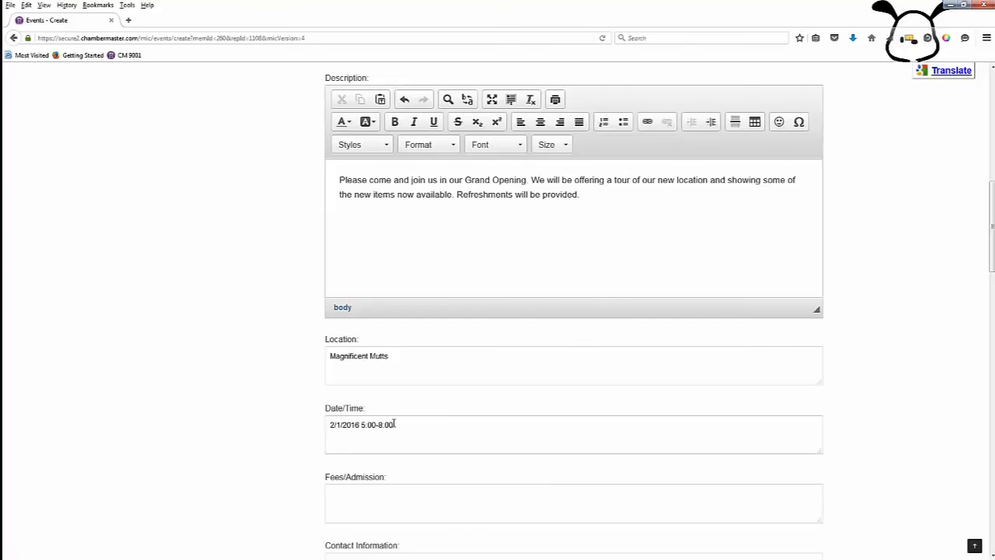
Step: Enter "Free to the public" as the admission fee and fill in the contact's name and phone number as contact information
scroll(395, 423, down, 2)
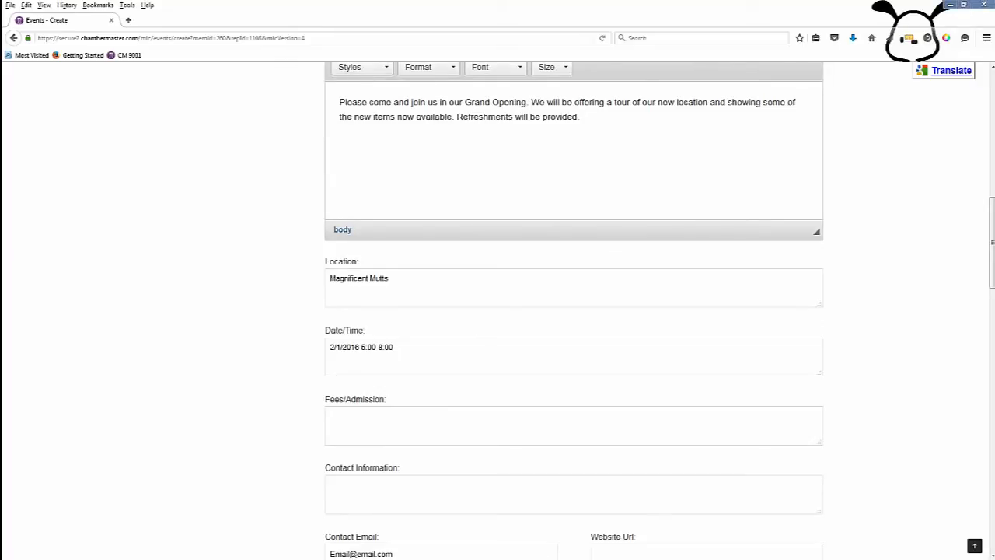
click(419, 426)
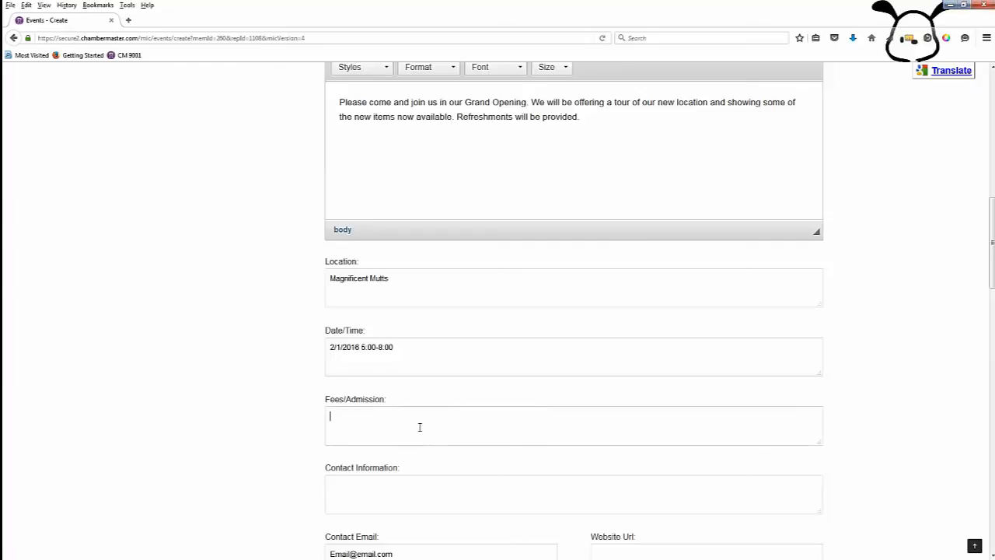
text(Free to the public)
scroll(419, 427, down, 2)
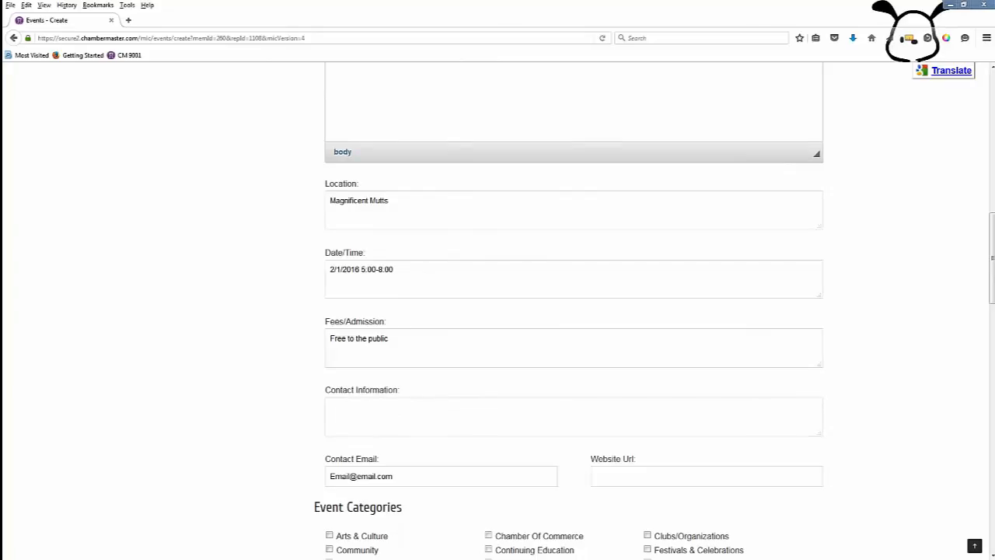
click(333, 409)
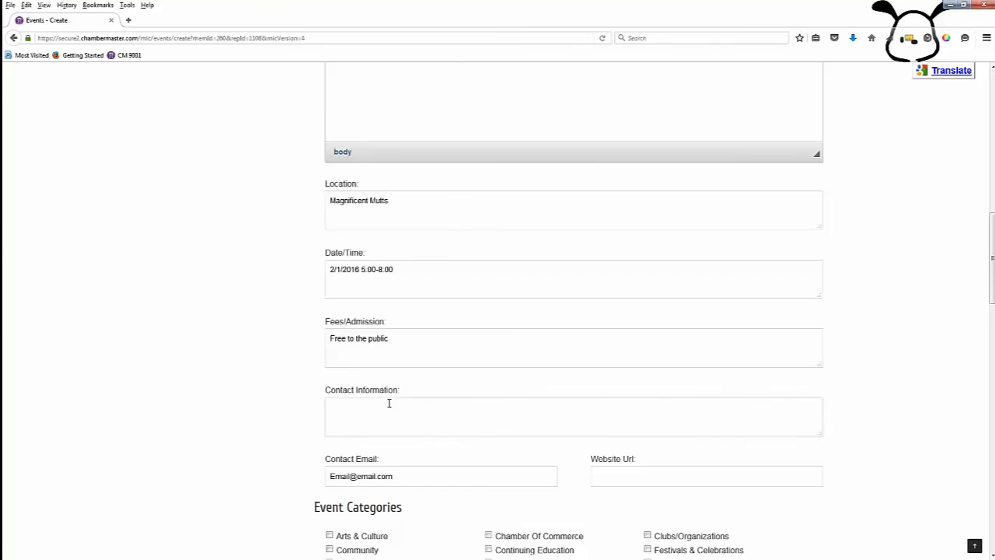
key(ctrl+v)
Step: Assign the event to the Community category
scroll(435, 475, down, 2)
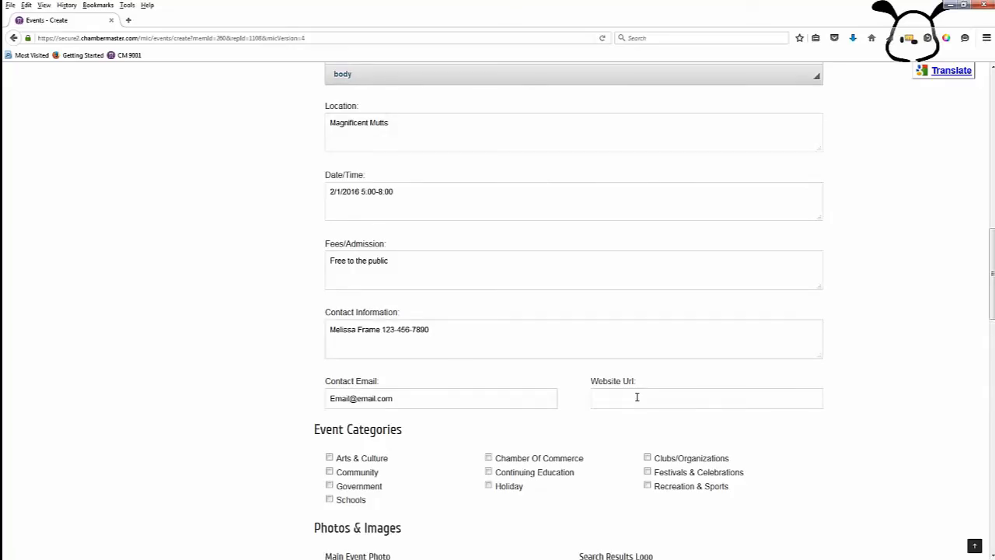
scroll(636, 398, down, 2)
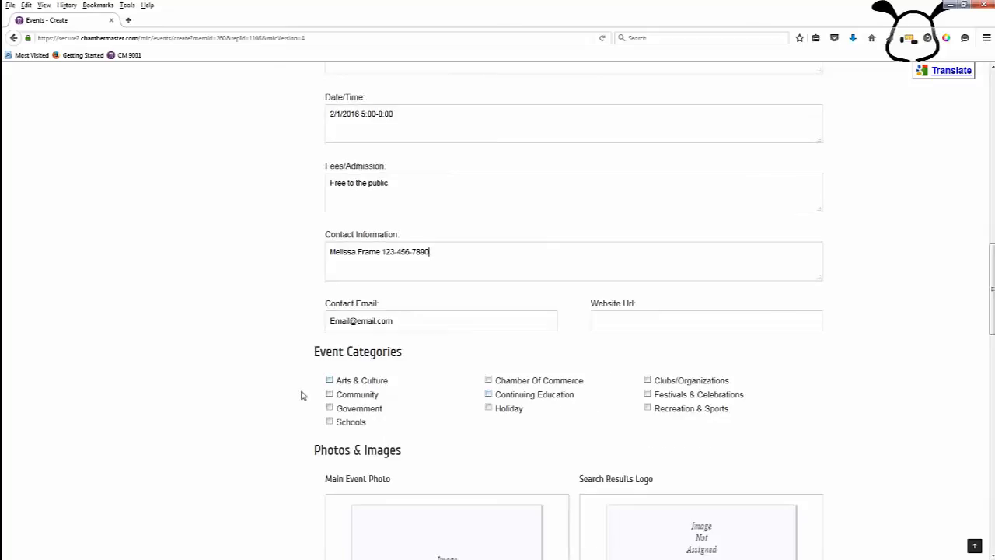
click(330, 395)
Step: Add store front.JPG from the Event Photos folder on the Desktop as the main event photo
scroll(504, 416, down, 5)
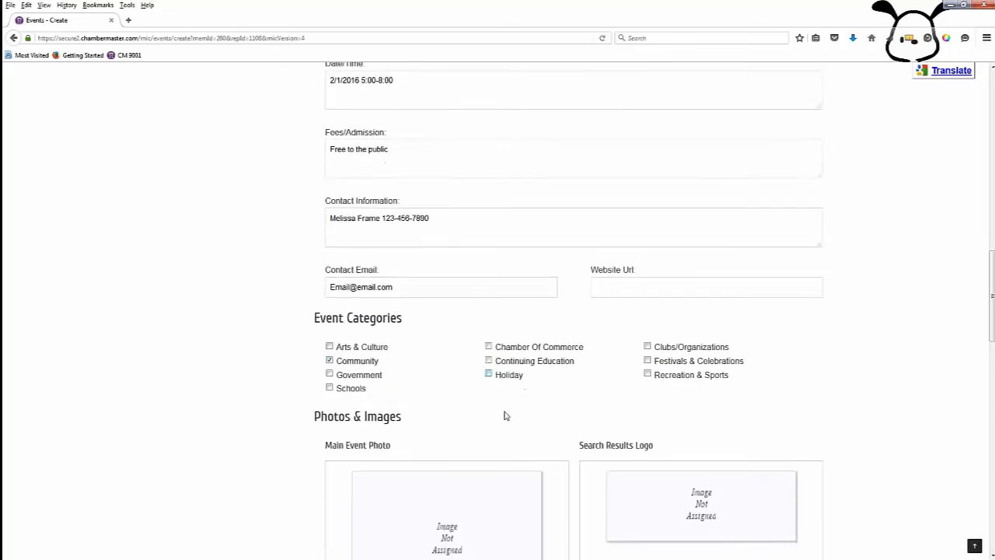
scroll(503, 416, down, 1)
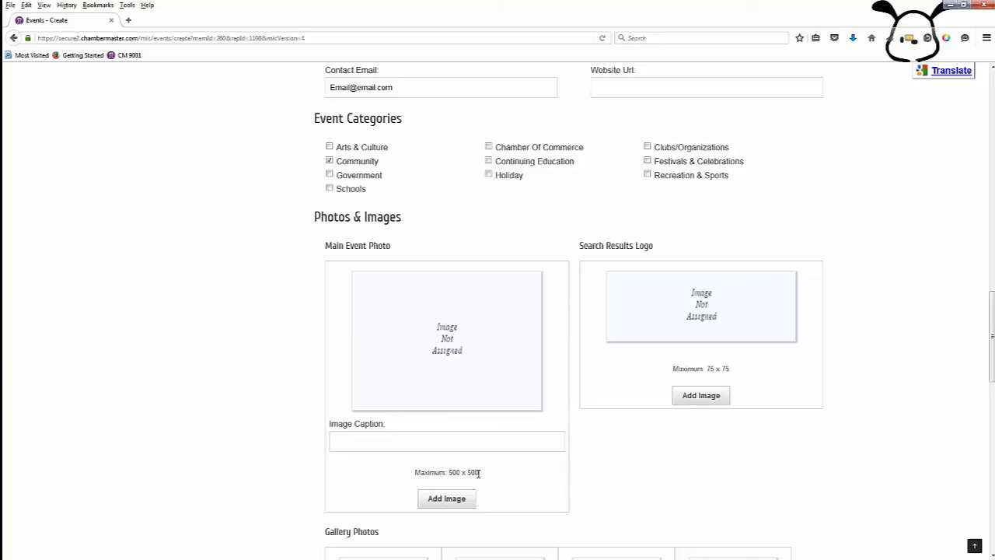
click(438, 502)
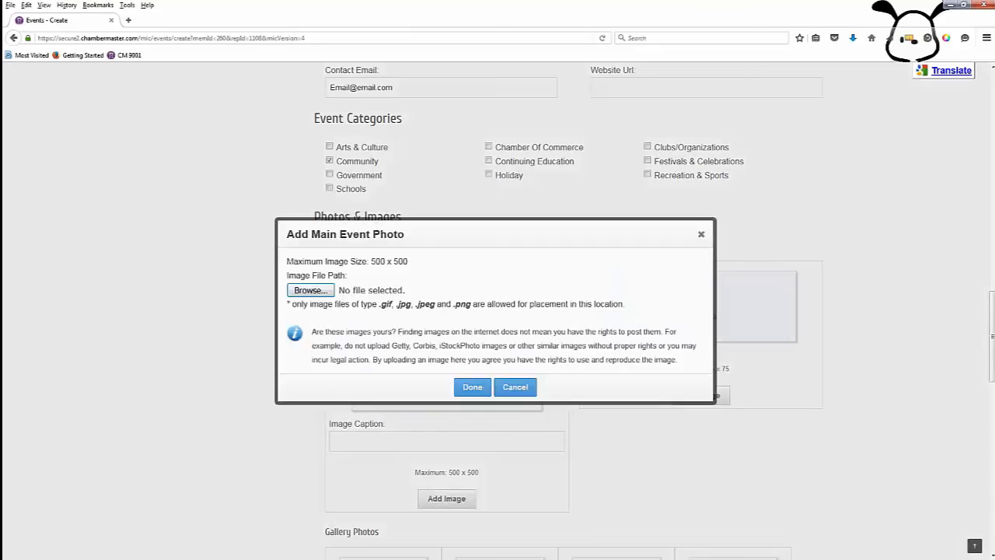
click(307, 290)
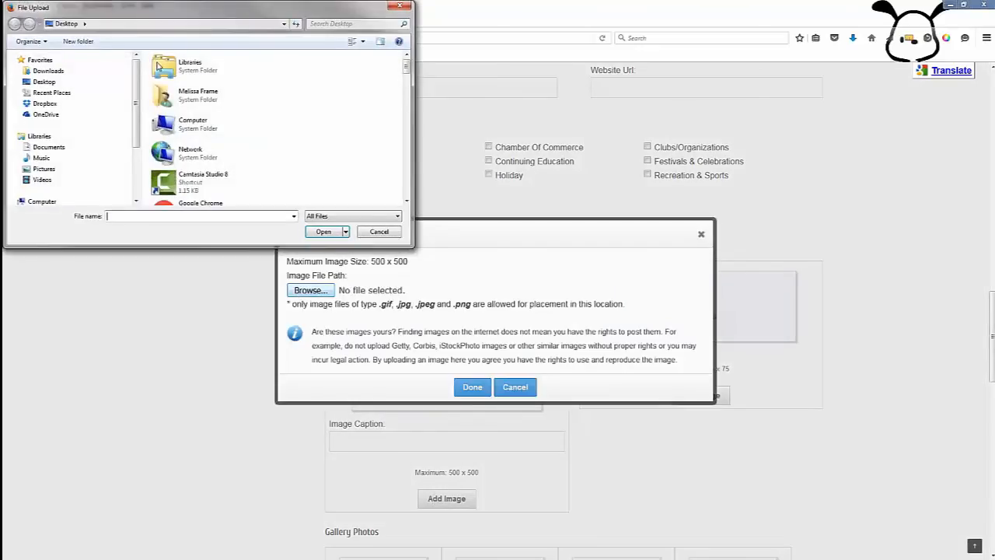
scroll(408, 88, down, 3)
double_click(194, 119)
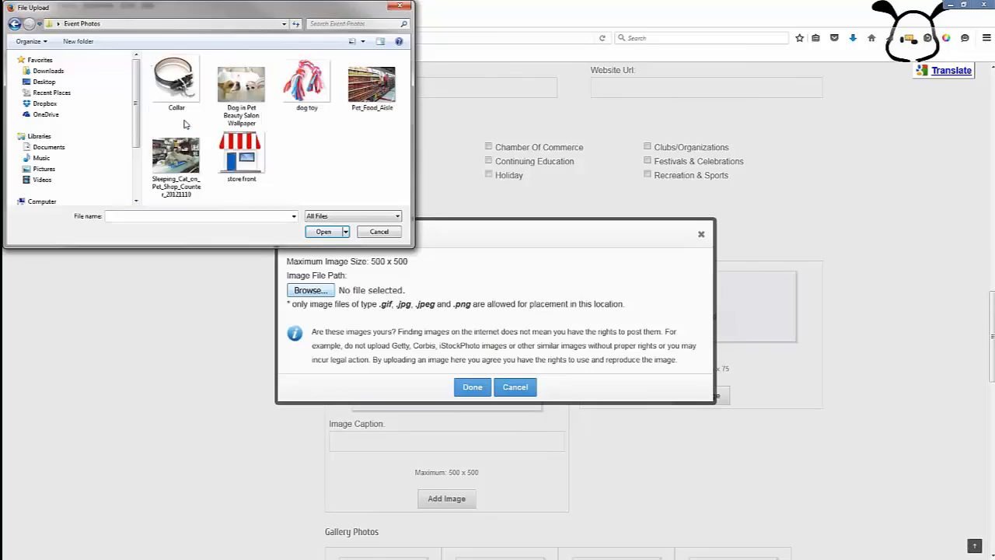
double_click(236, 160)
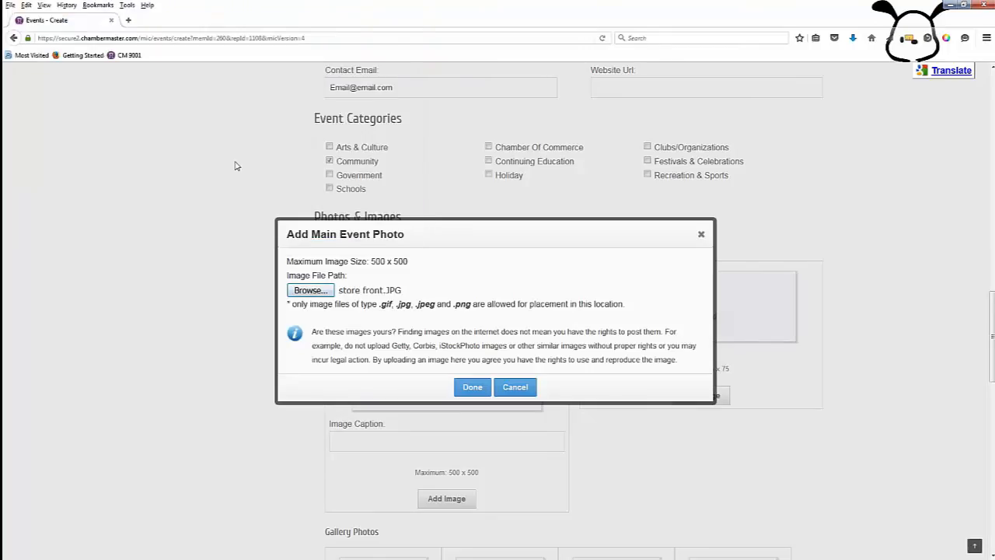
click(473, 388)
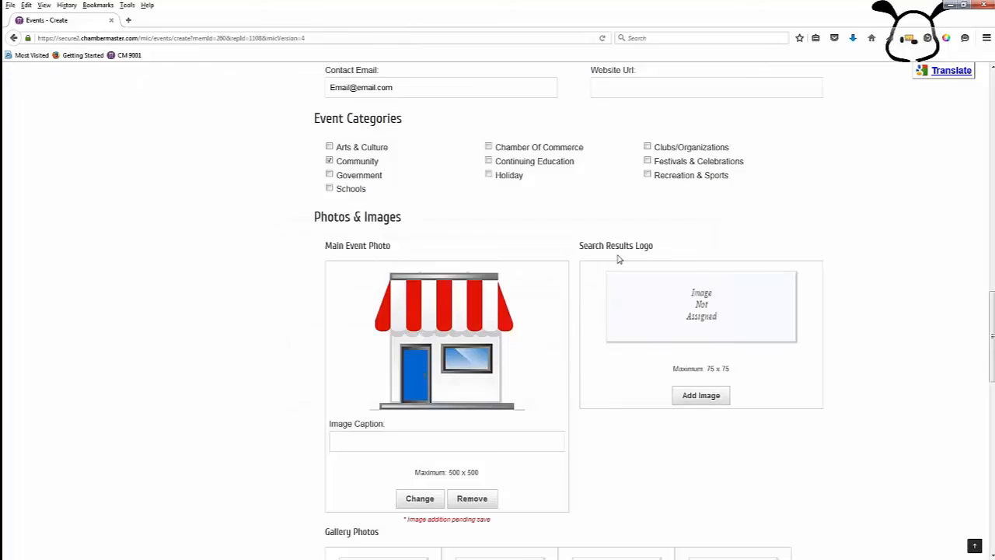
Step: Add mag mutts logo.jpg from the Work folder in the Pictures library as the search results logo
click(692, 398)
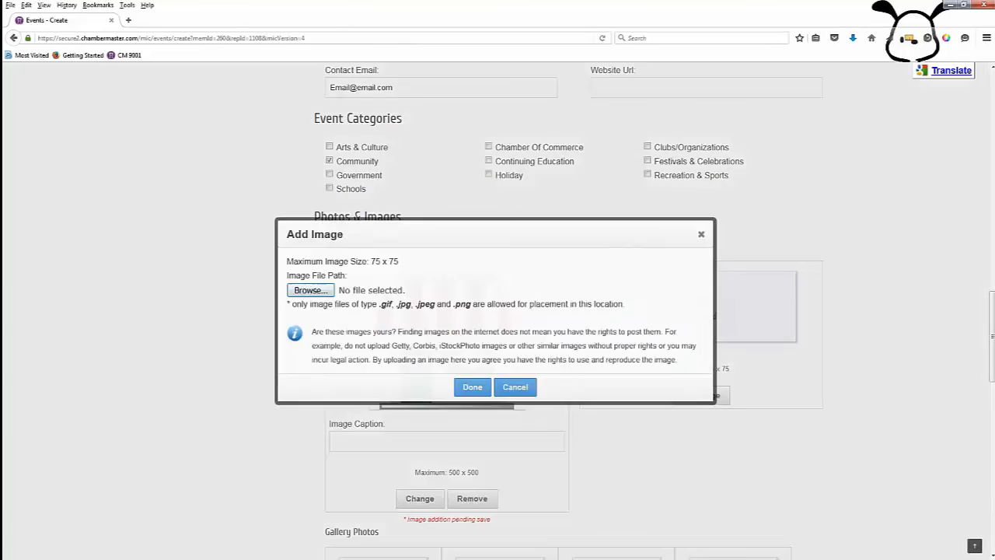
click(310, 290)
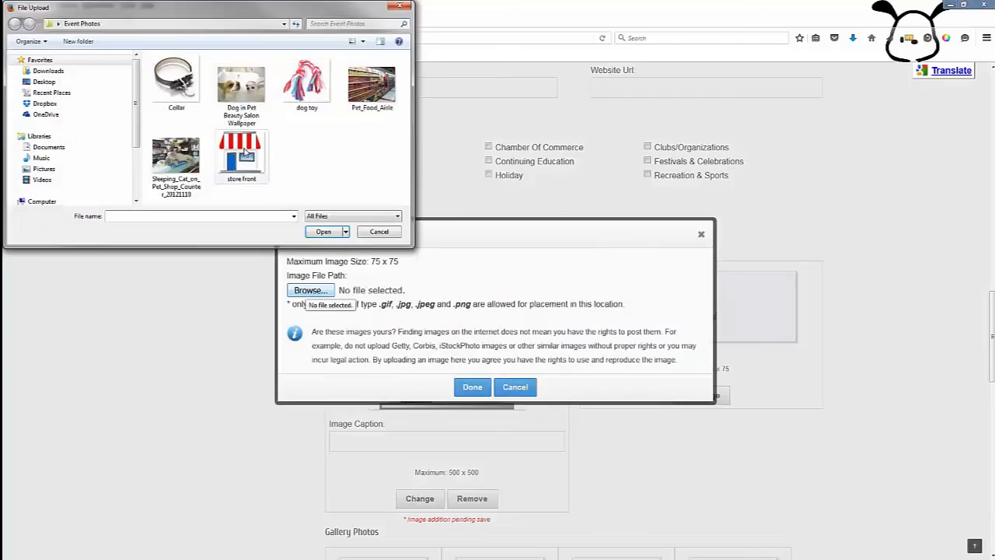
click(43, 170)
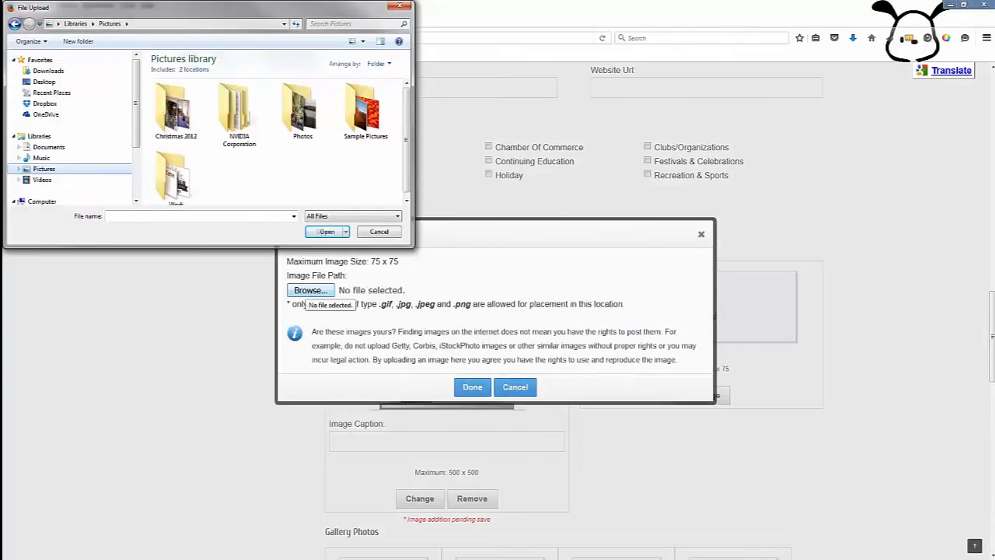
double_click(179, 172)
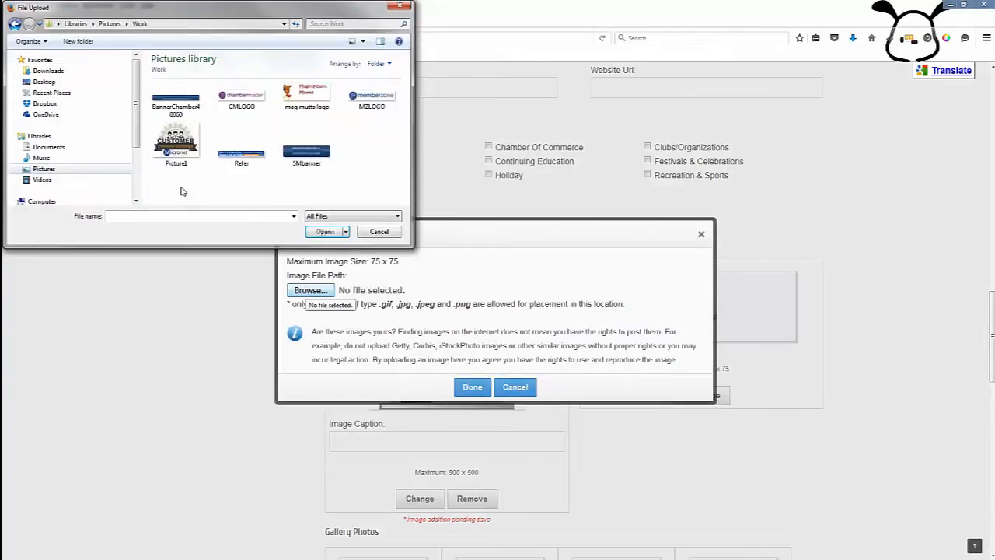
double_click(307, 94)
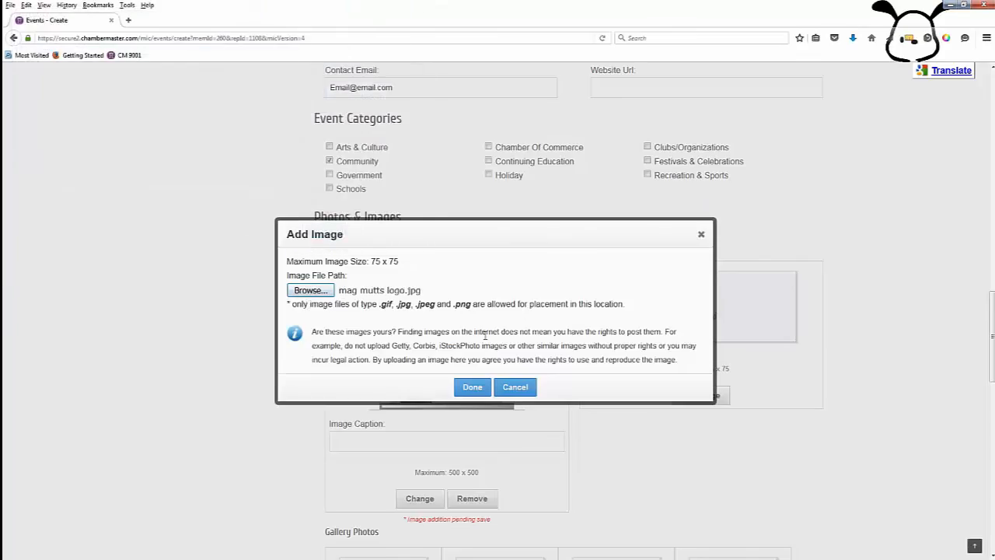
click(475, 388)
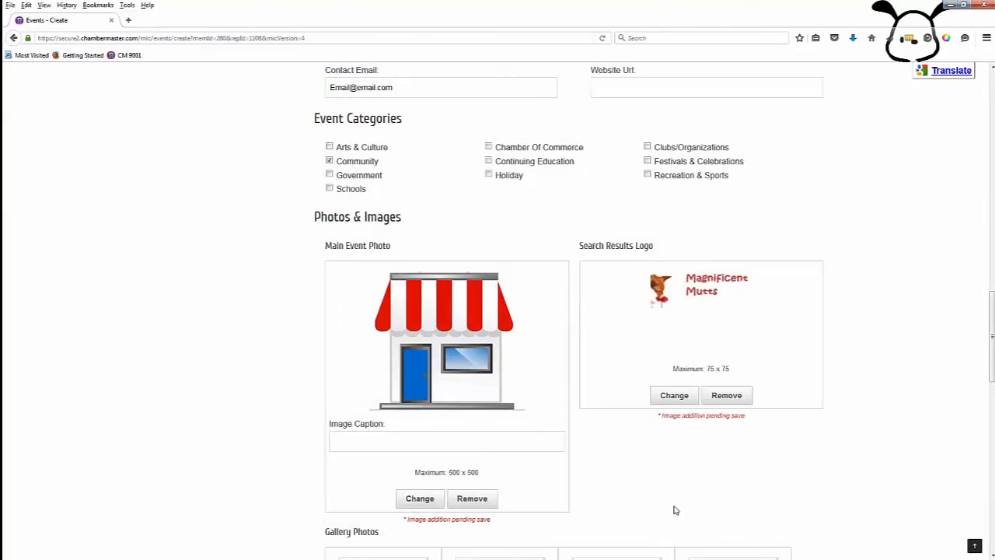
Step: Add Collar.jpg from the Desktop's Event Photos folder as the first gallery photo
scroll(674, 507, down, 5)
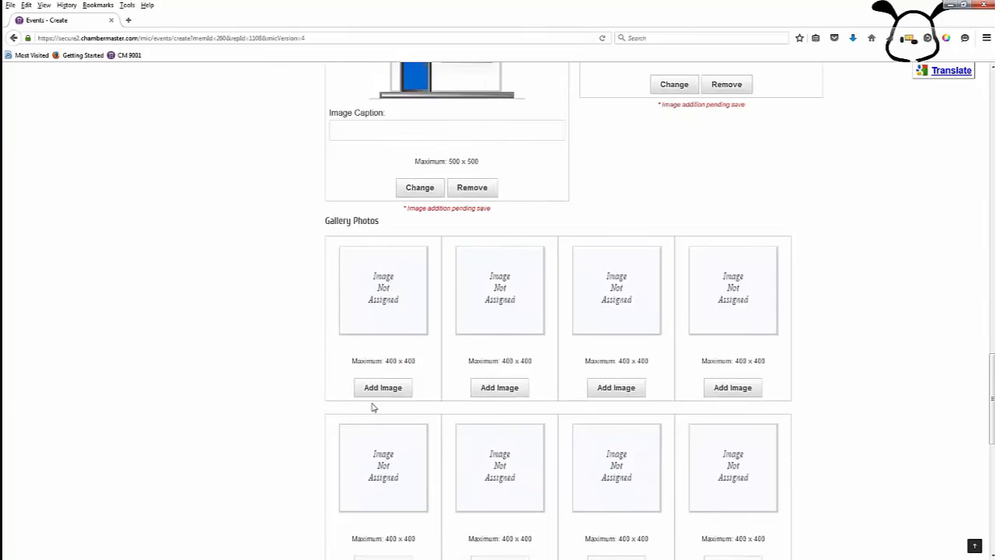
scroll(373, 406, down, 2)
click(378, 310)
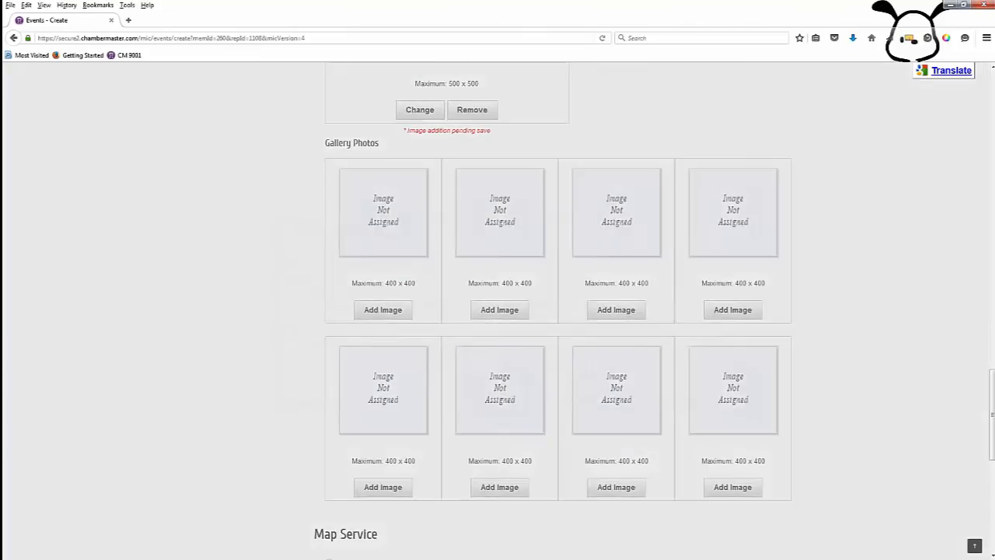
click(311, 290)
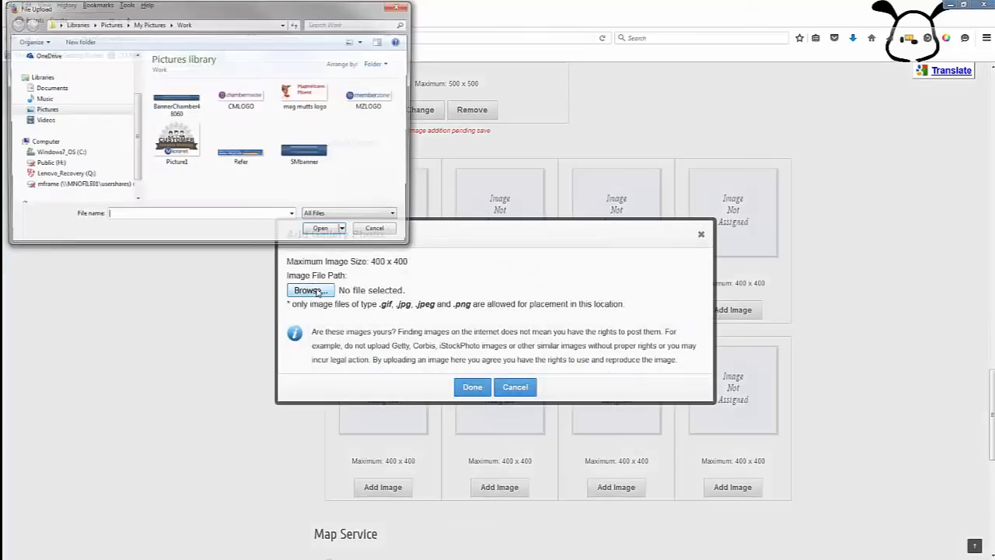
click(44, 83)
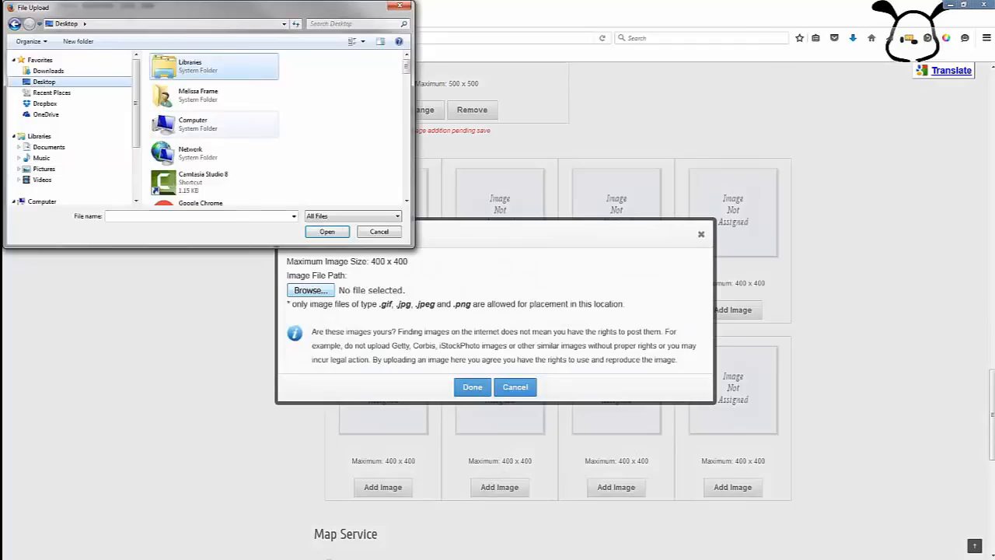
scroll(225, 132, down, 5)
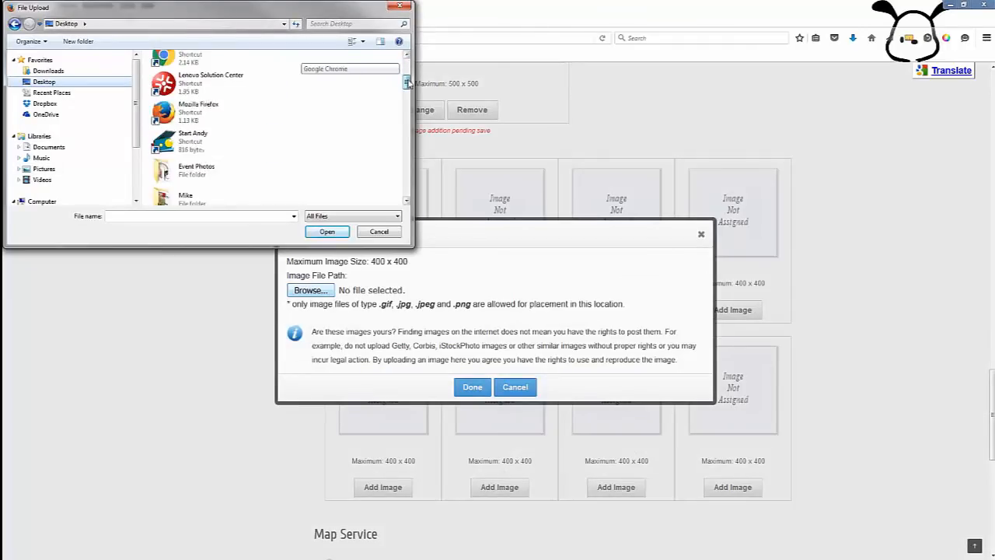
double_click(206, 109)
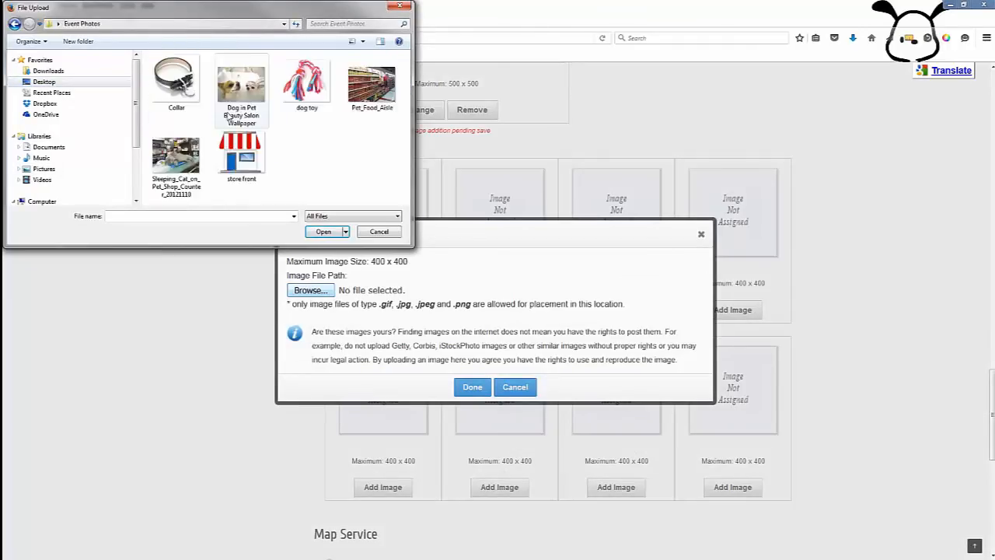
double_click(175, 80)
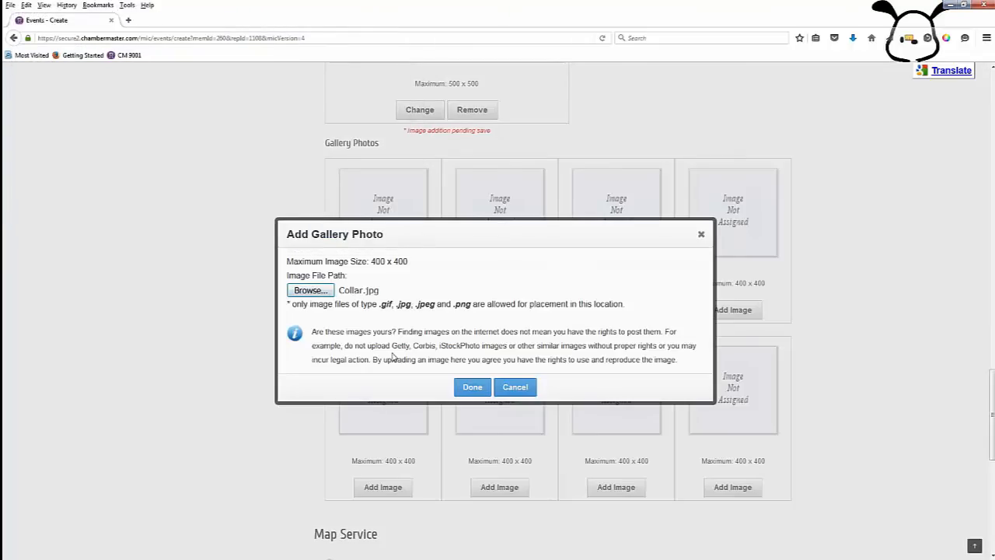
click(473, 386)
Step: Add Dog in Pet Beauty Salon Wallpaper.jpg and dog toy.jpg as the second and third gallery photos
click(489, 310)
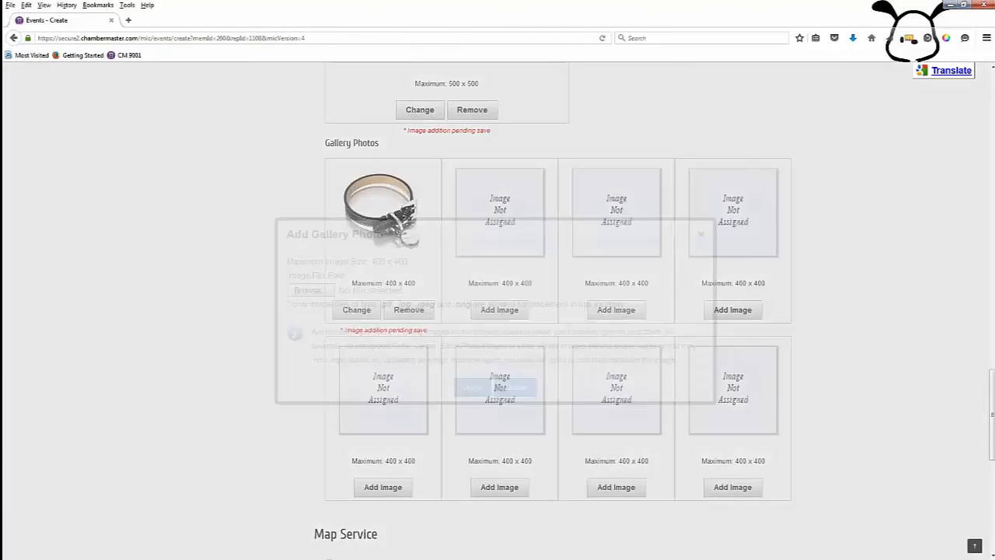
click(324, 292)
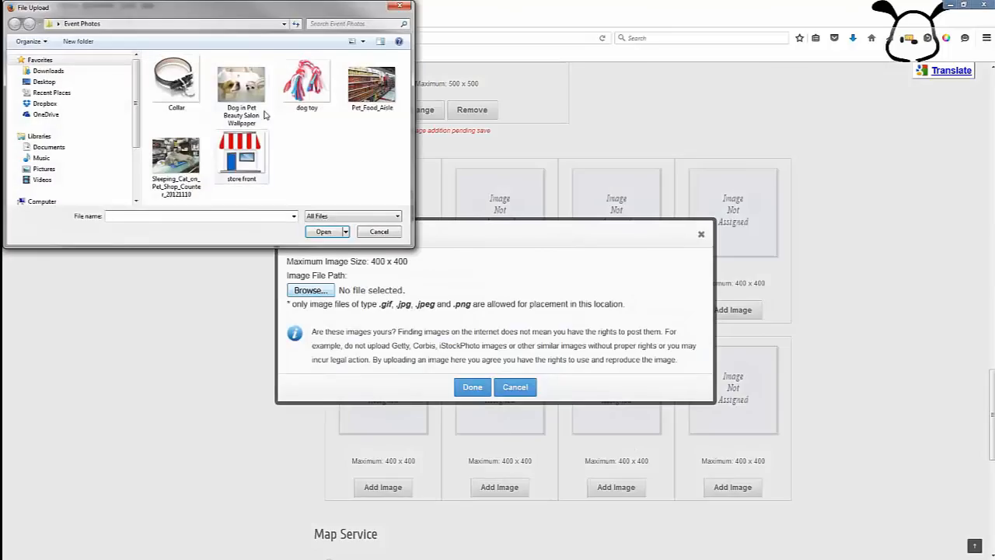
double_click(240, 82)
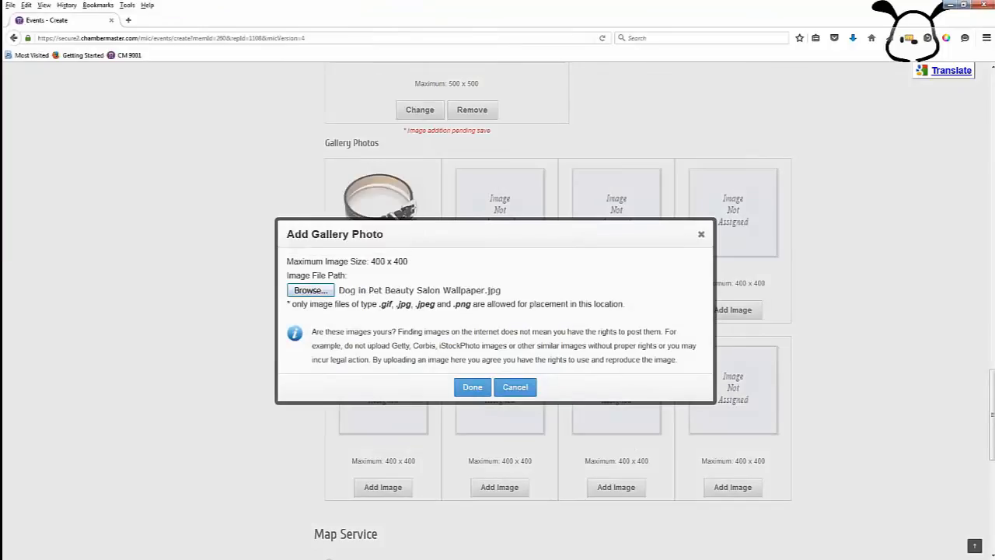
click(480, 389)
click(616, 309)
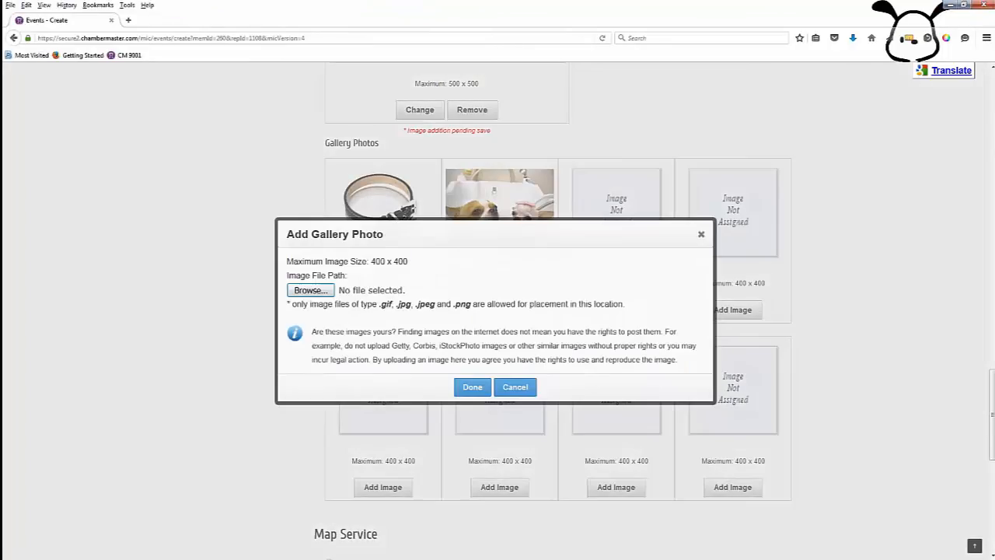
click(305, 291)
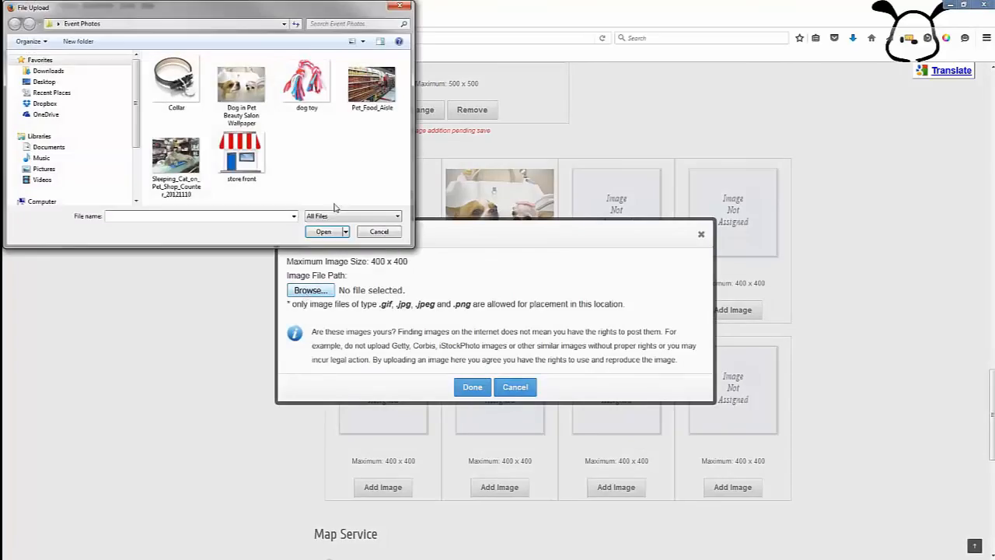
double_click(315, 82)
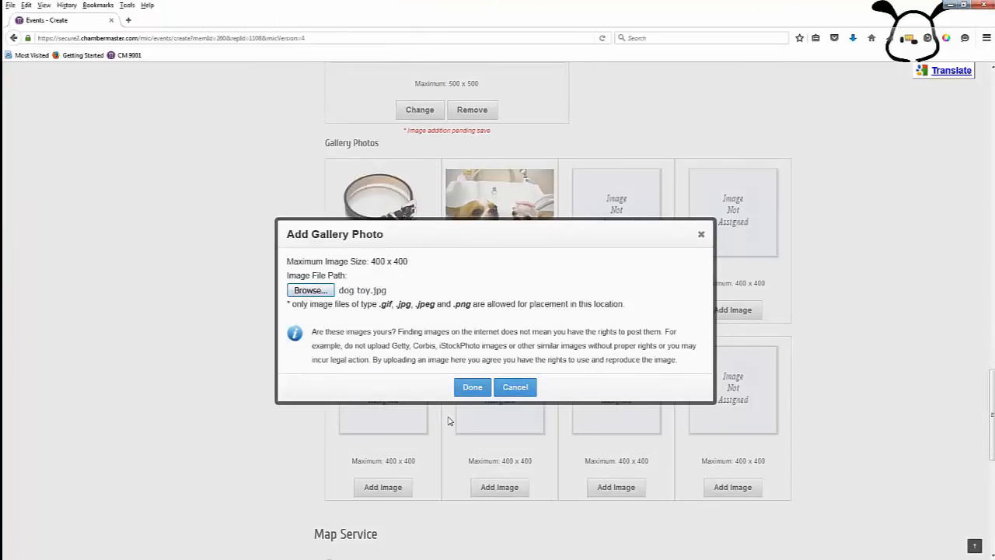
click(476, 388)
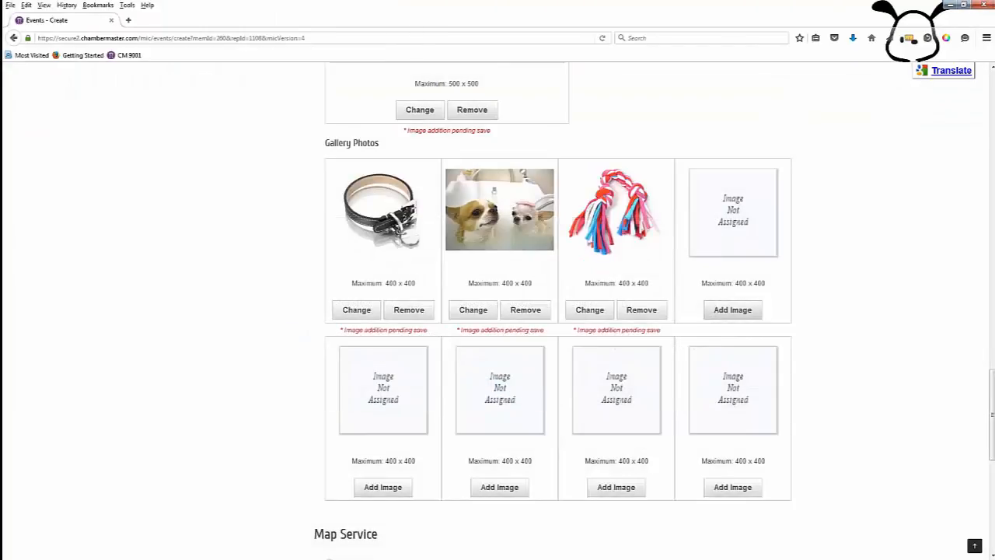
Step: Add Sleeping_Cat_on_Pet_Shop_Counter_20121110 and Pet_Food_Aisle as the fourth and fifth gallery photos
click(712, 311)
click(312, 291)
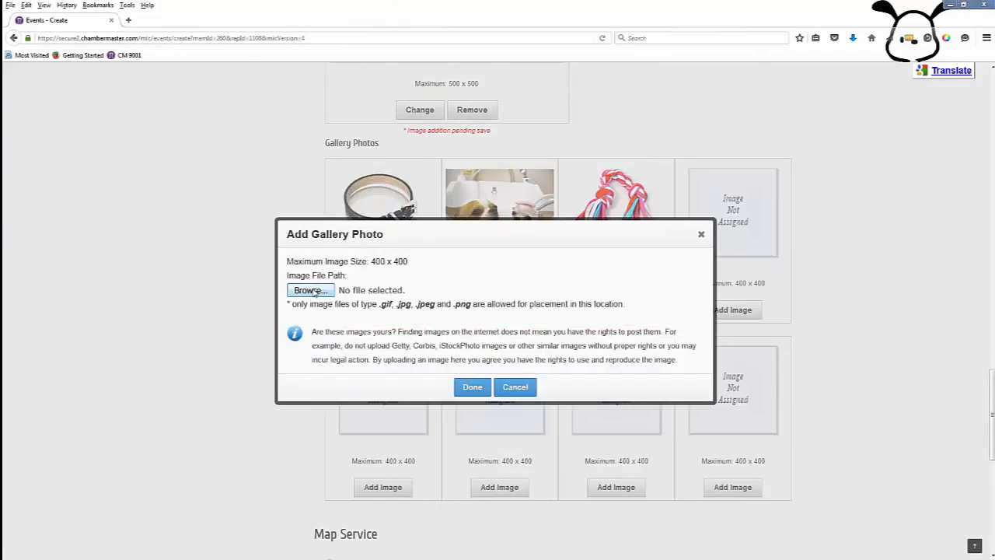
double_click(176, 162)
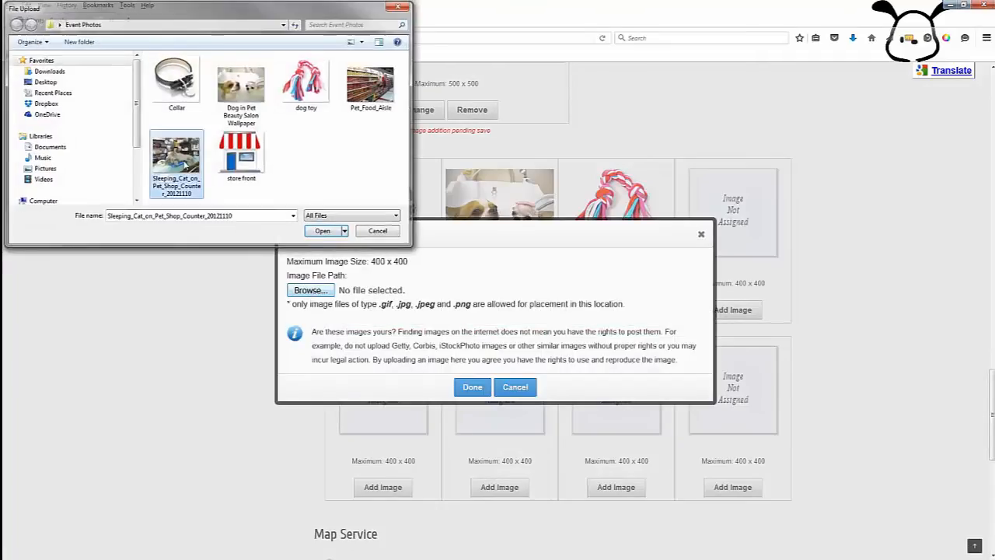
click(474, 387)
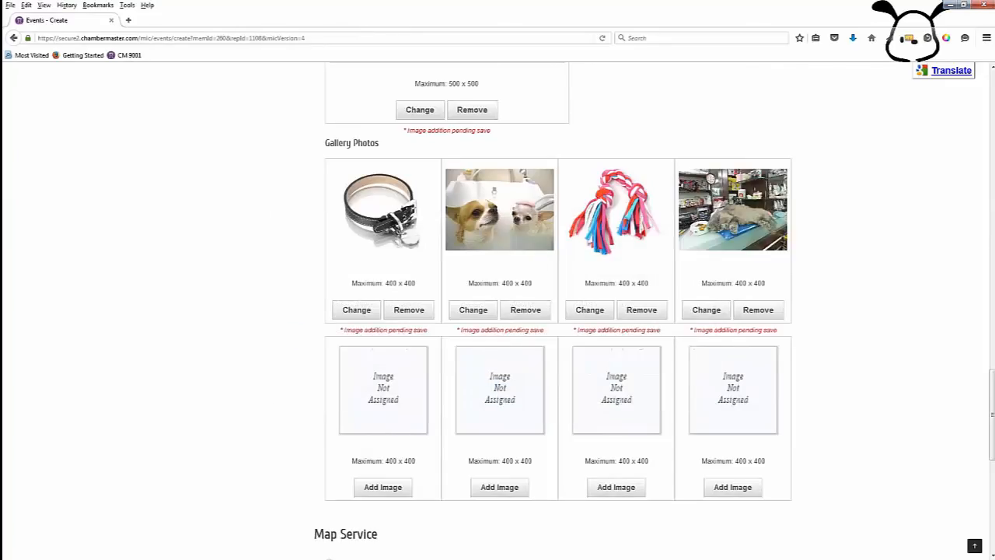
click(382, 487)
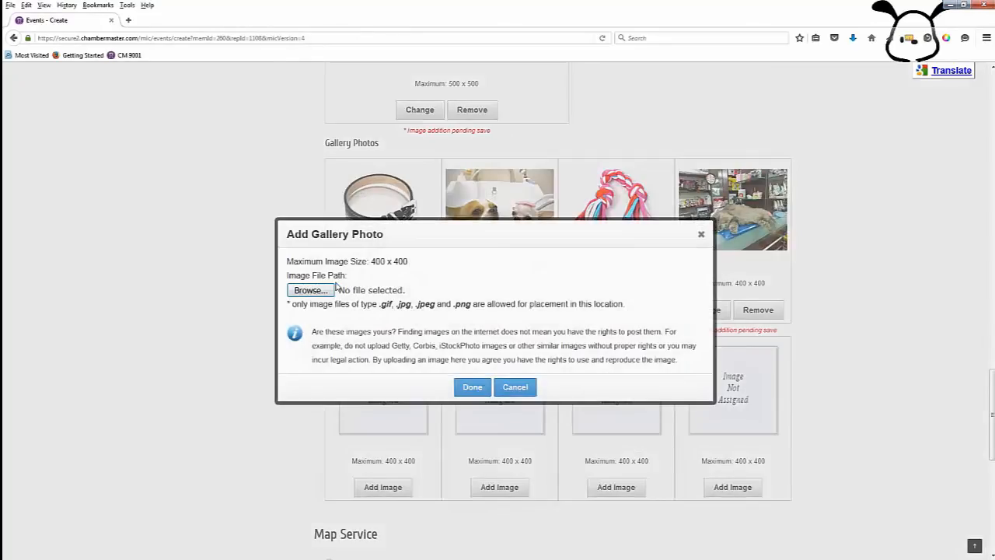
click(312, 291)
double_click(377, 90)
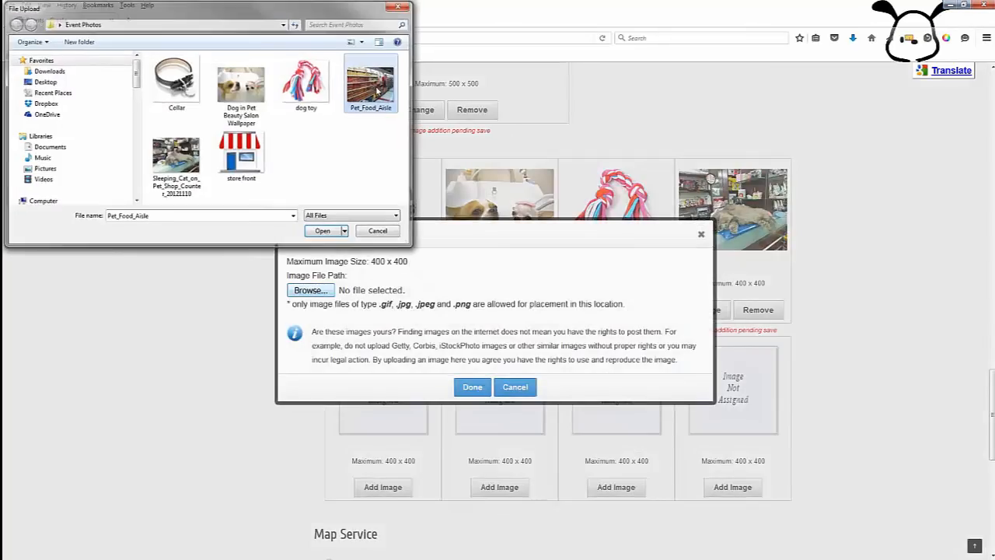
click(473, 387)
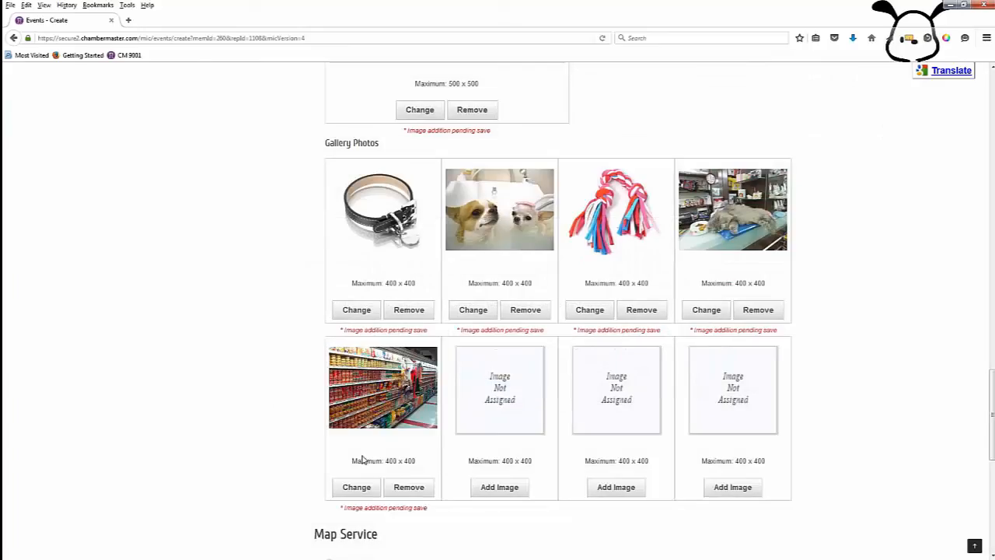
scroll(911, 359, down, 5)
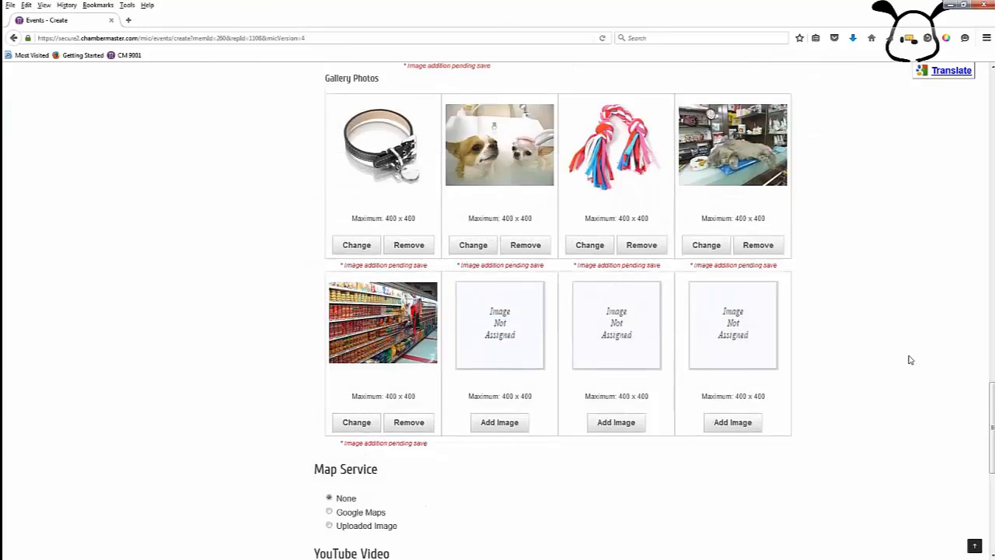
scroll(911, 359, down, 1)
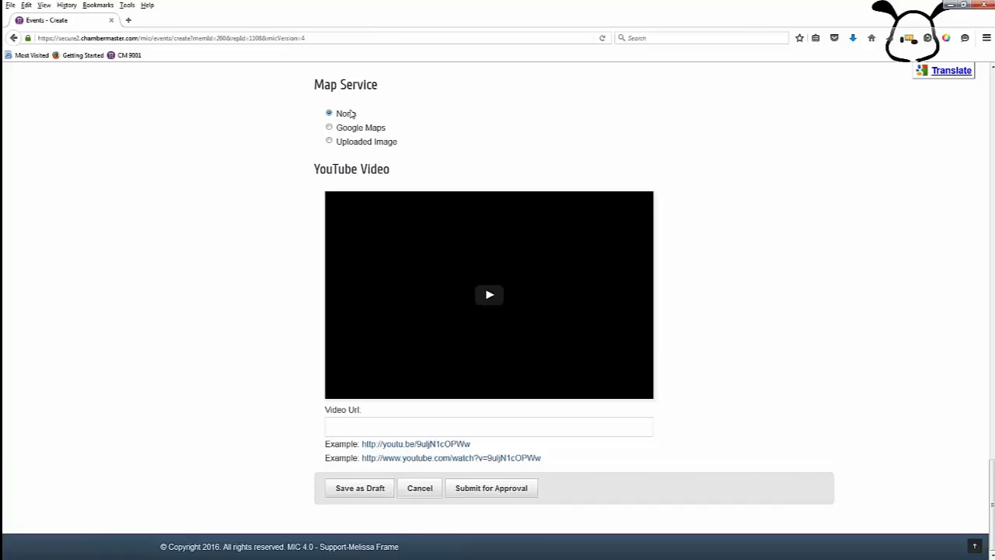
Step: Try Google Maps as the map service, switch it to Uploaded Image, and submit the Grand Opening event for approval
click(329, 128)
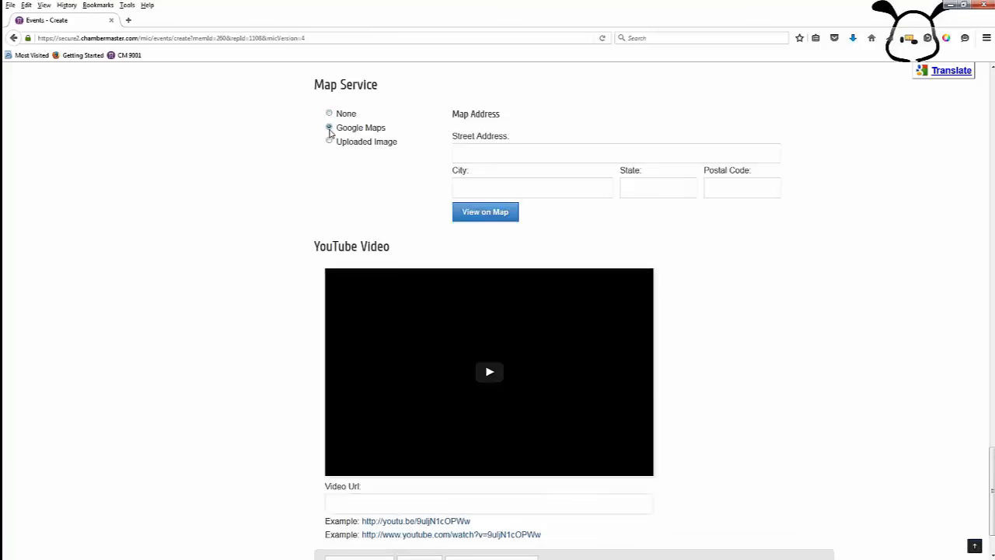
click(487, 155)
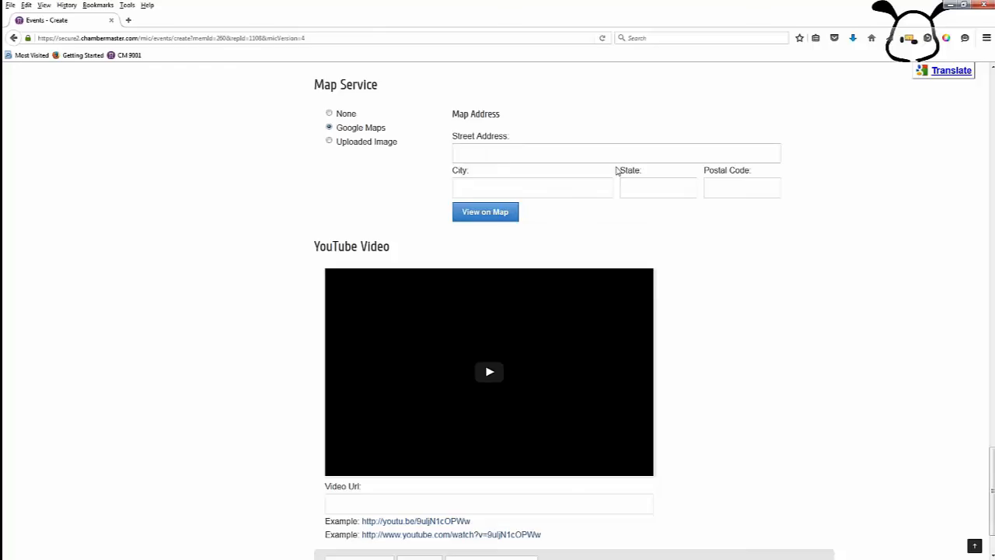
click(329, 141)
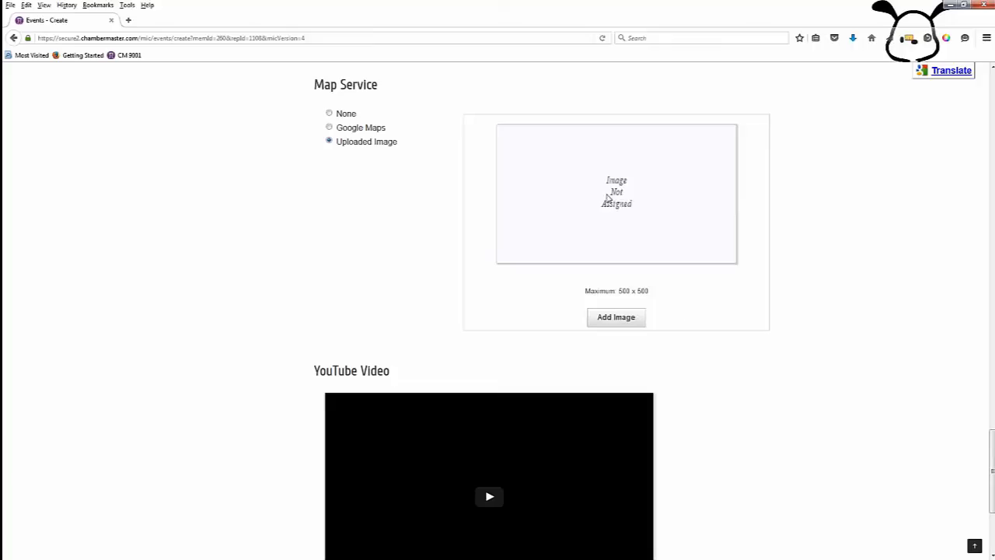
scroll(766, 459, down, 3)
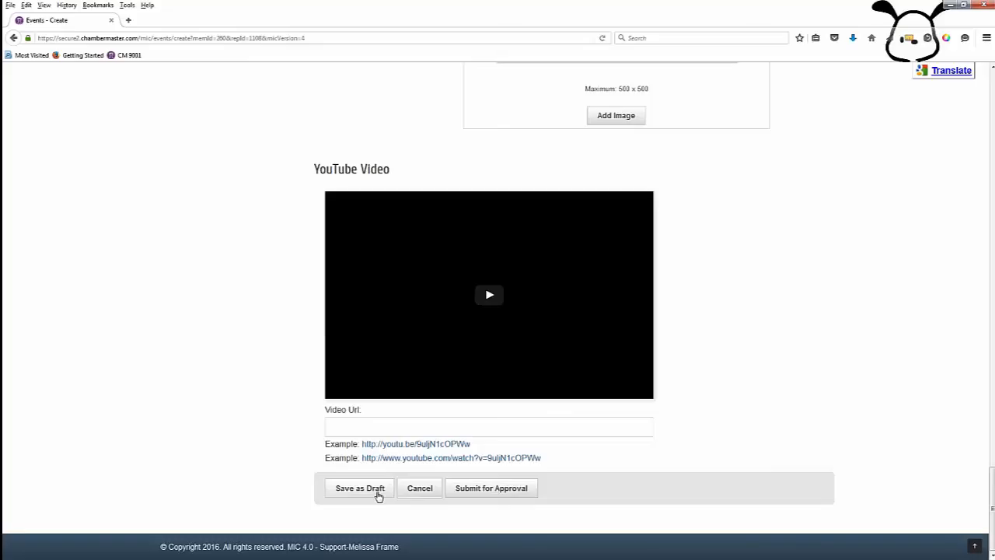
click(481, 487)
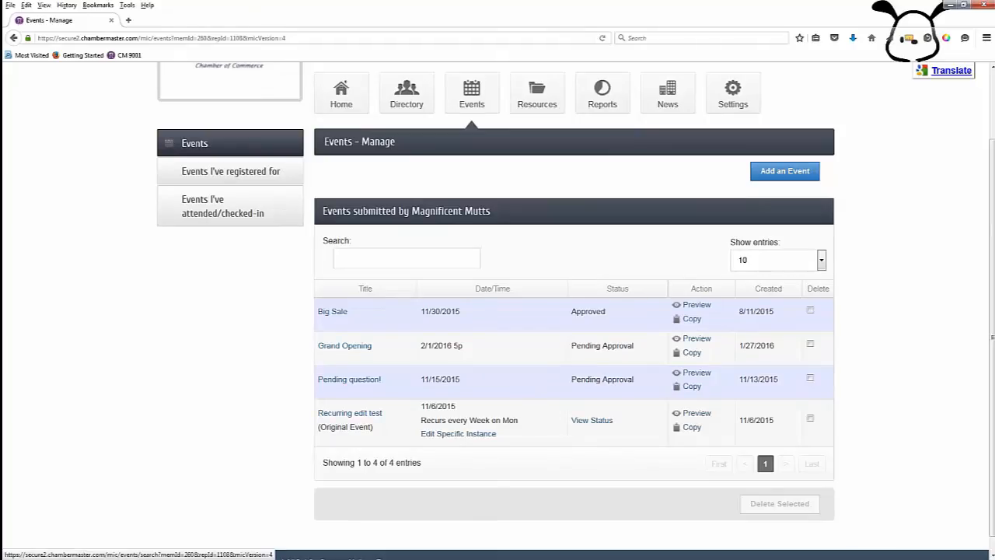
Step: Go to the main Events page and open the list for managing the events submitted by Magnificent Mutts
click(472, 94)
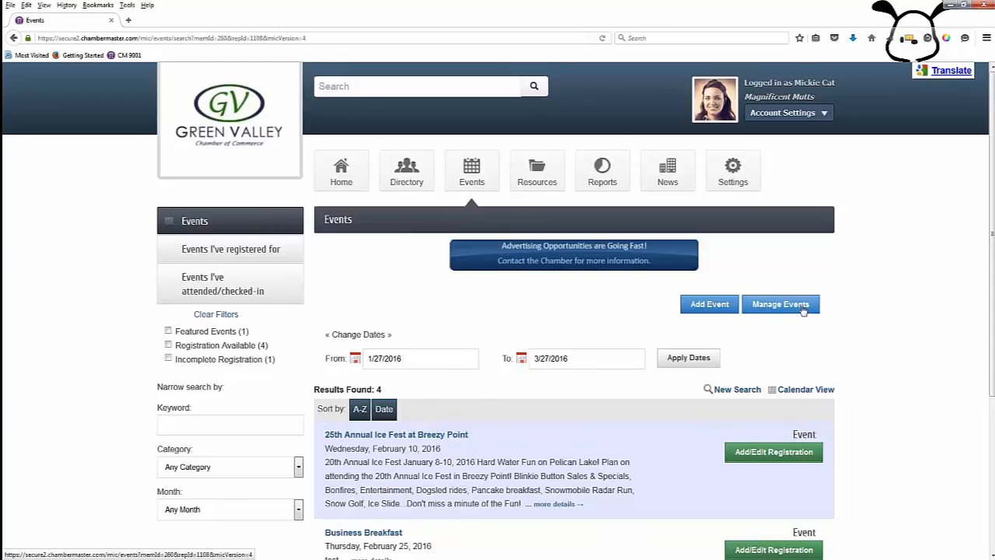
click(765, 311)
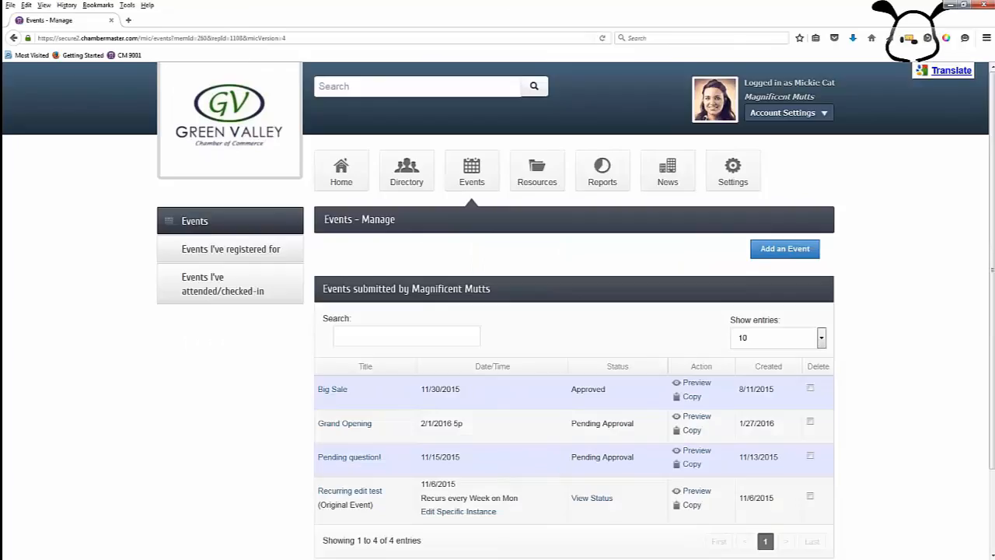
scroll(717, 346, down, 2)
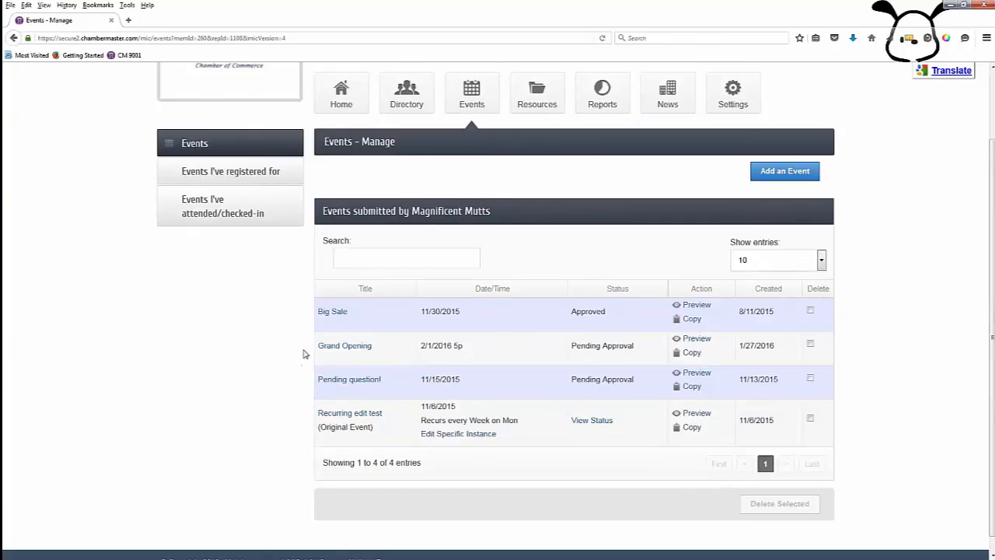
Step: Preview the Grand Opening event's public page and review its details, description and photo gallery
click(699, 345)
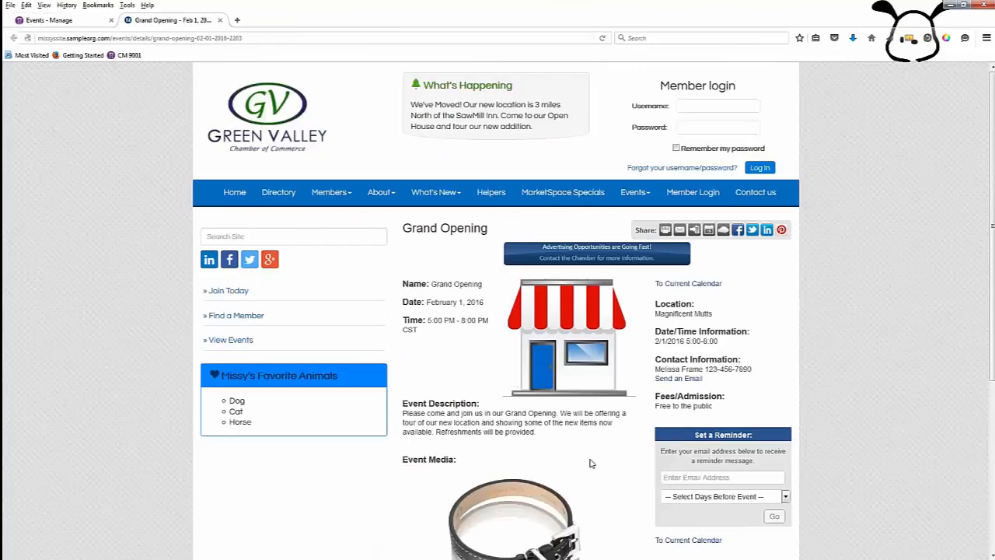
scroll(591, 463, down, 4)
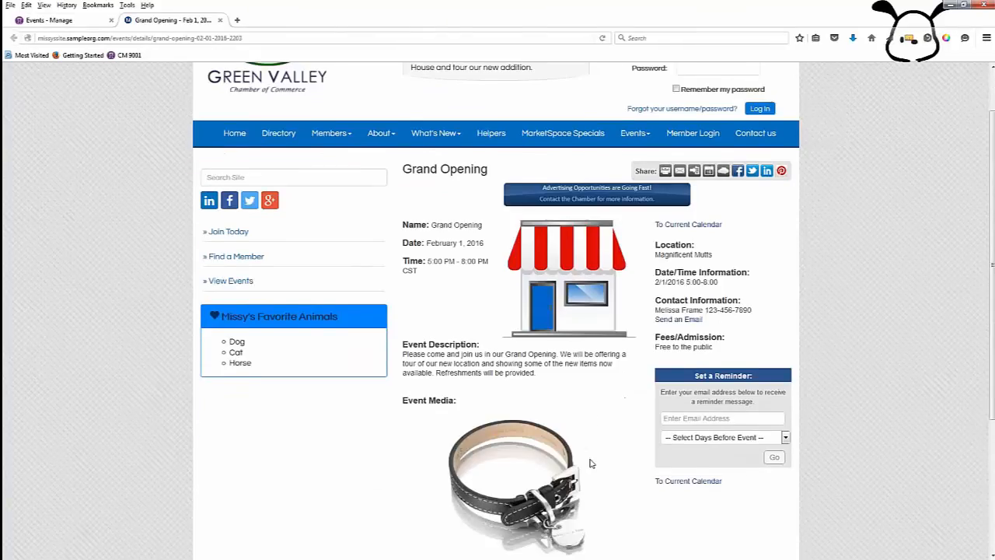
scroll(591, 464, down, 2)
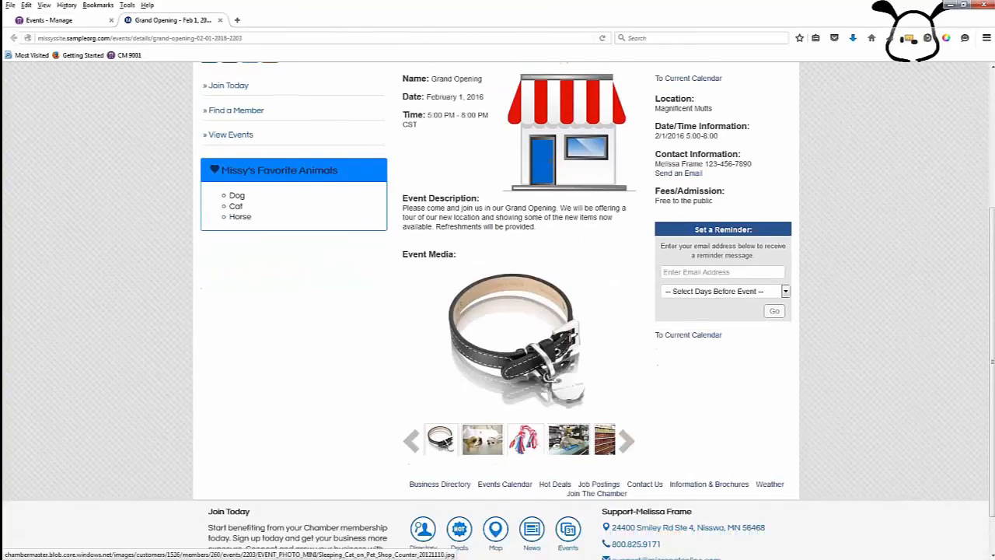
scroll(591, 463, up, 5)
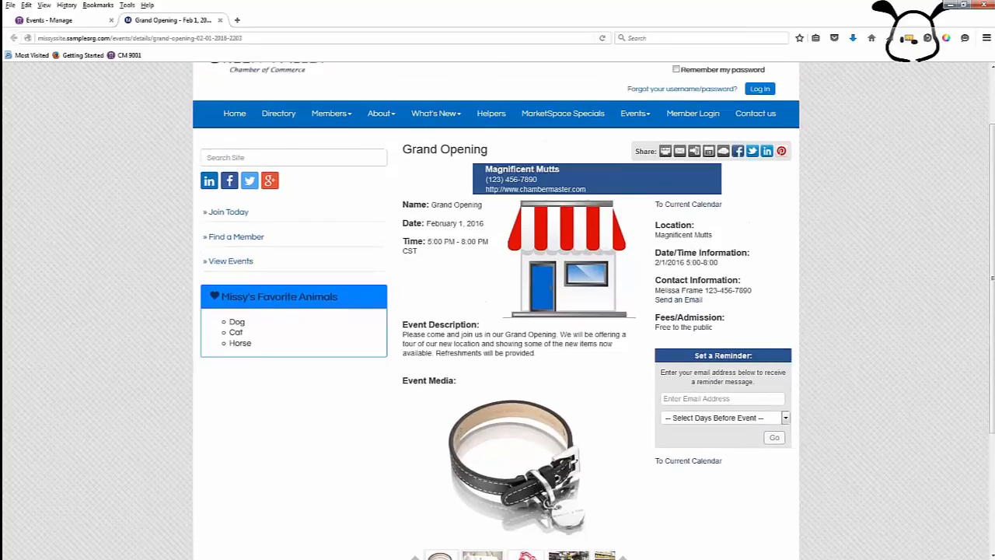
scroll(498, 311, up, 2)
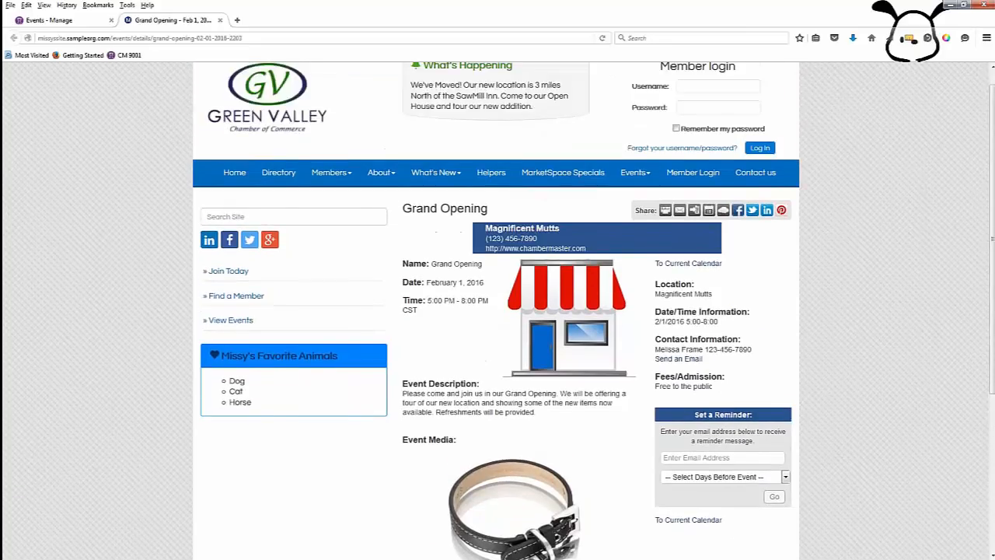
Step: Return to the managed events list, open the Grand Opening event for editing and save its changes
click(68, 21)
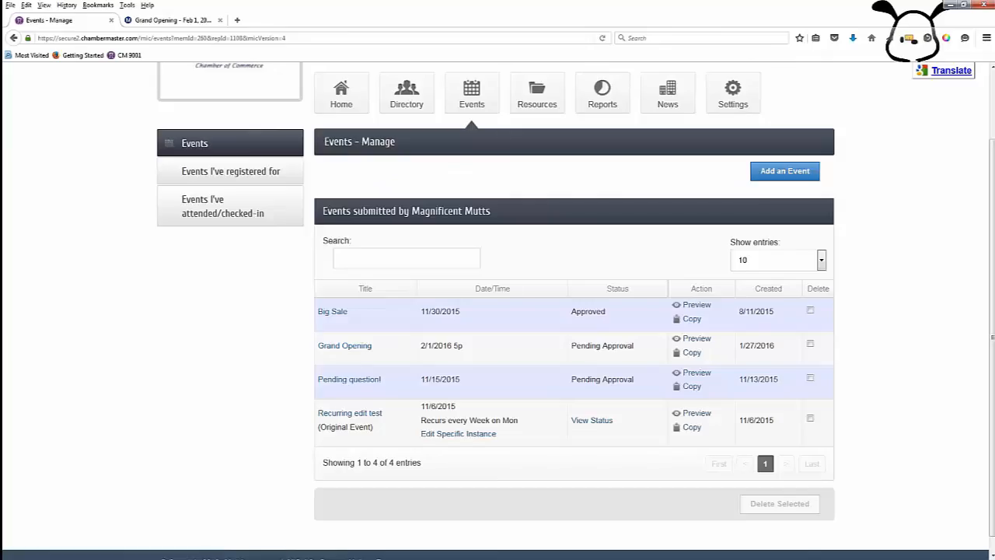
click(345, 346)
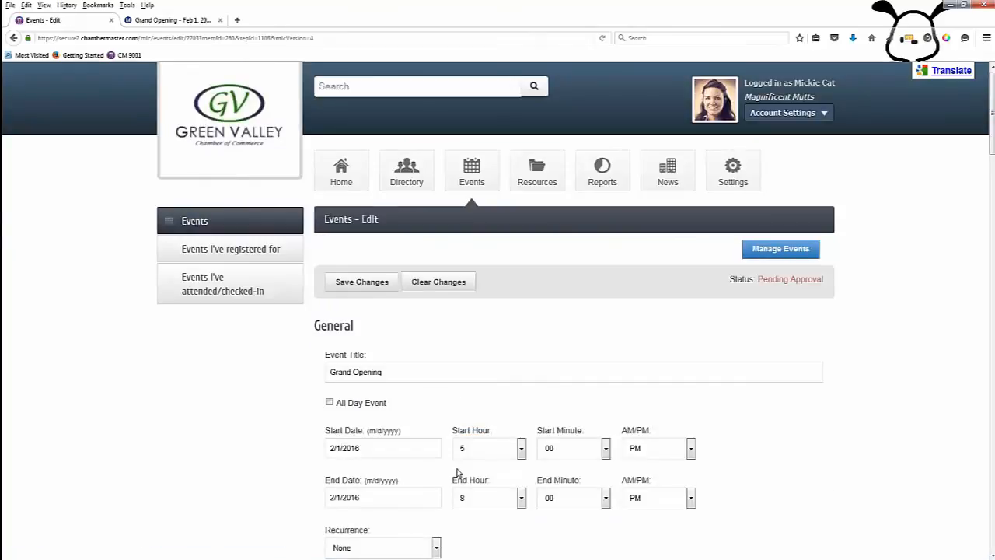
scroll(457, 472, down, 2)
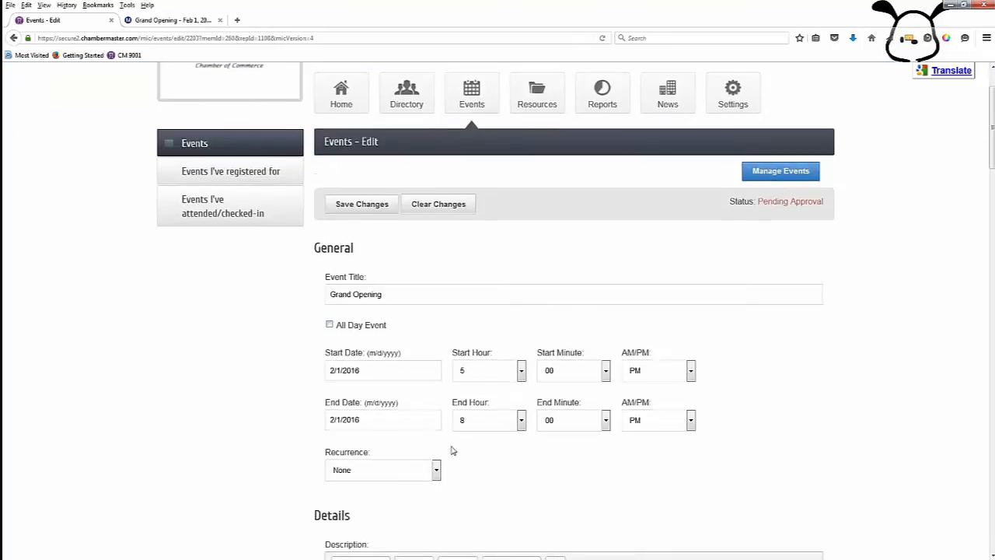
click(361, 205)
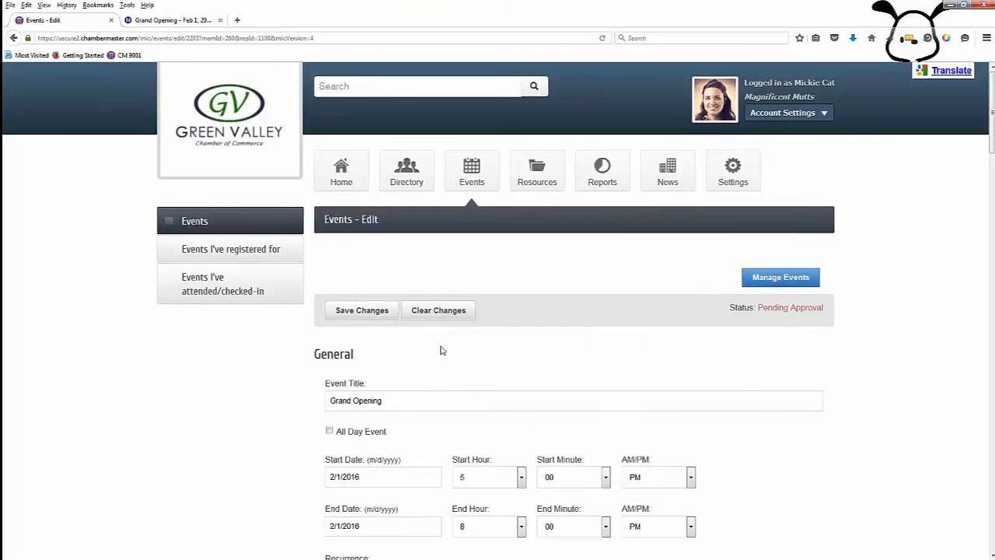
Step: Go back to the managed events list and create a copy of the approved Big Sale event
click(783, 249)
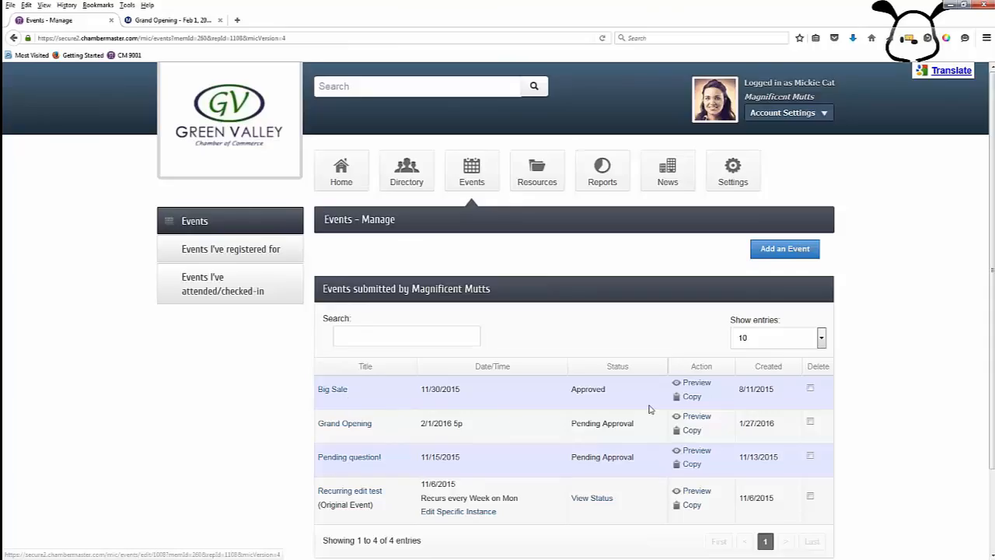
click(692, 398)
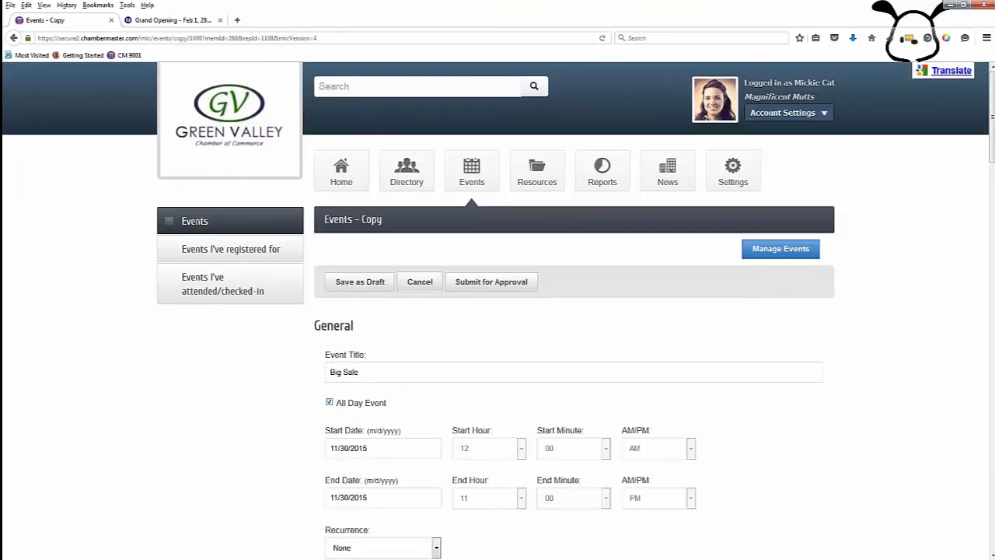
scroll(498, 311, down, 2)
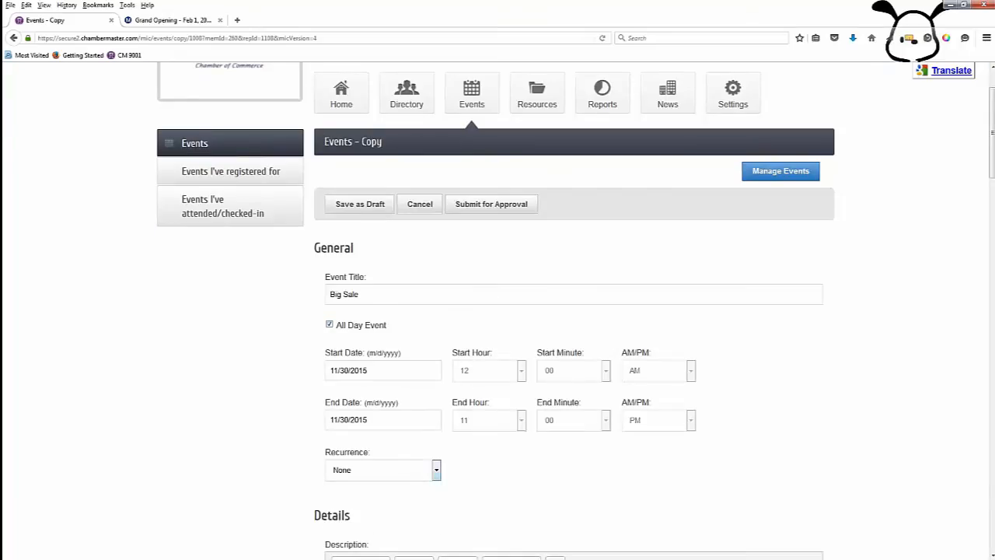
Step: Set the start date of the copied Big Sale event to 3/5/2016
click(424, 370)
click(436, 395)
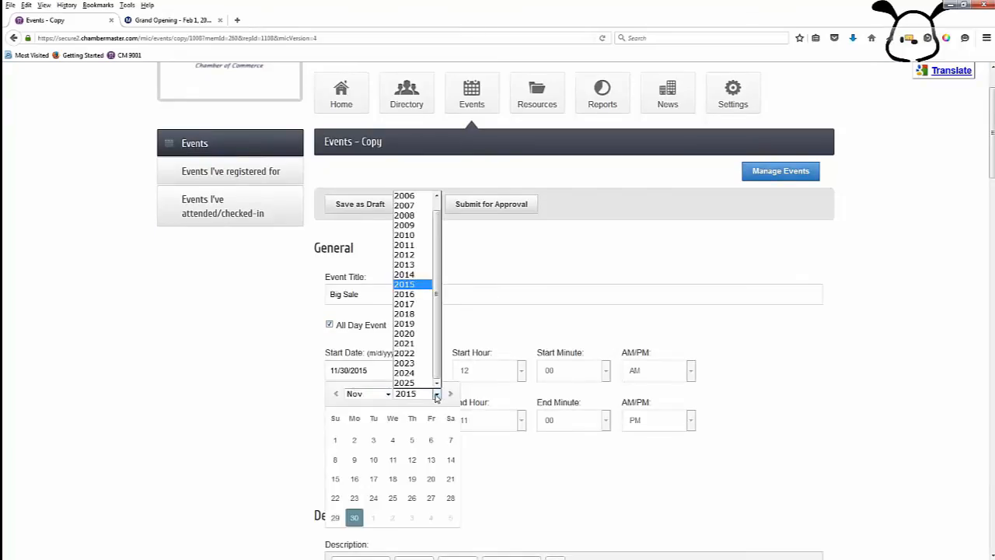
click(408, 295)
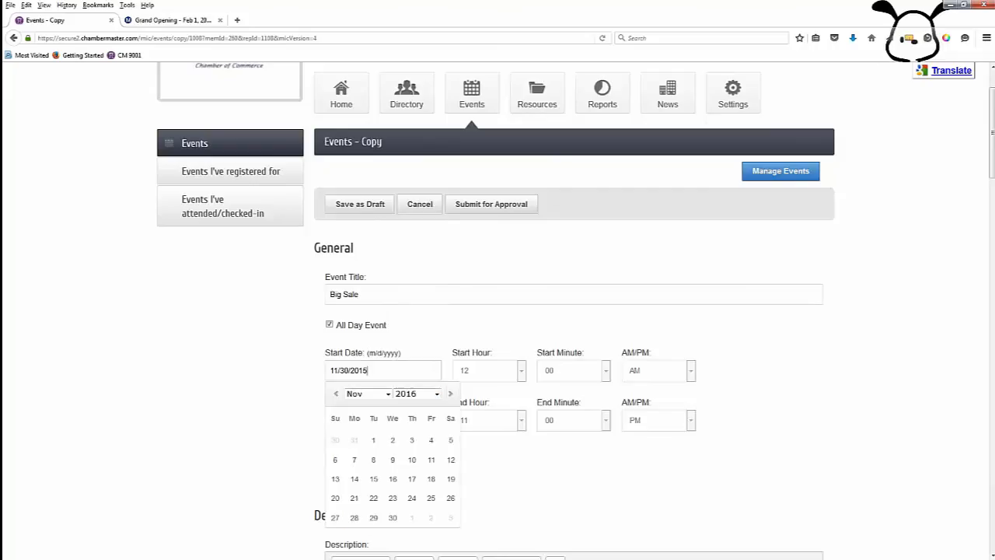
click(379, 394)
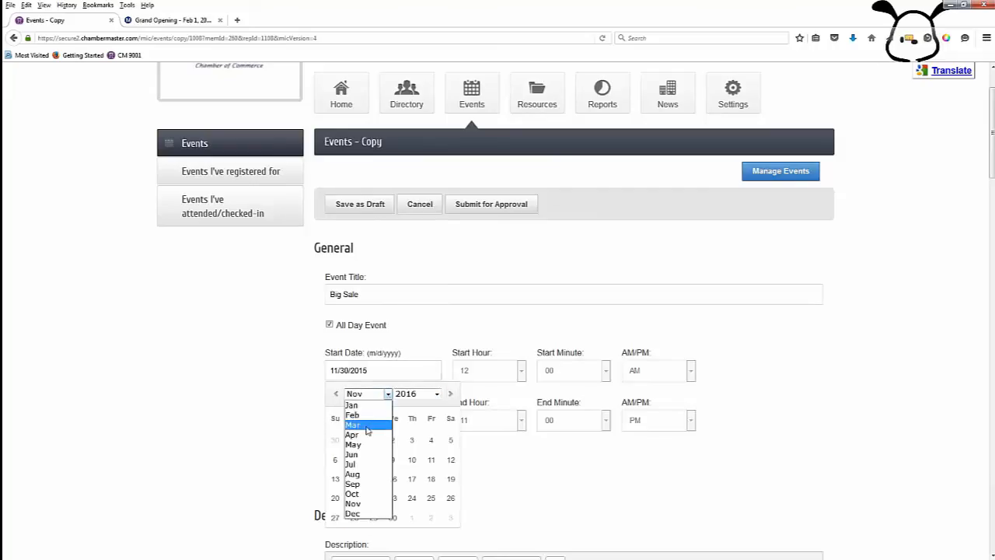
click(371, 424)
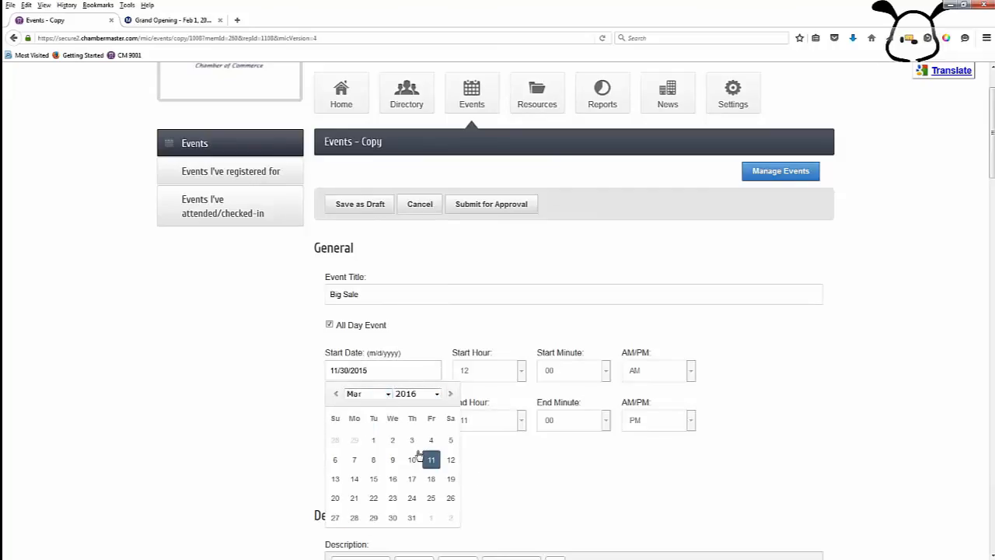
click(450, 440)
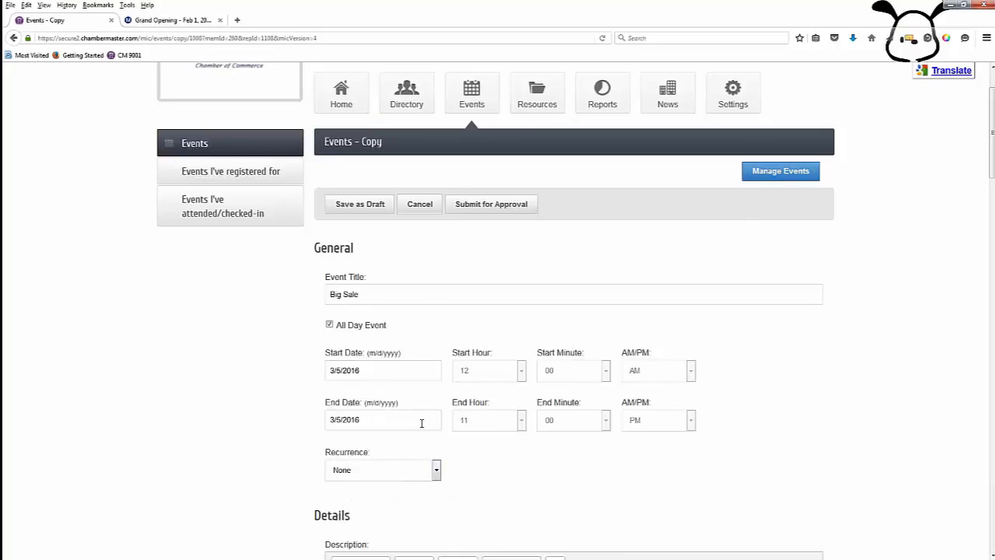
Step: Submit the copied Big Sale event for approval and return to the main Events page
scroll(423, 420, down, 3)
scroll(381, 350, up, 5)
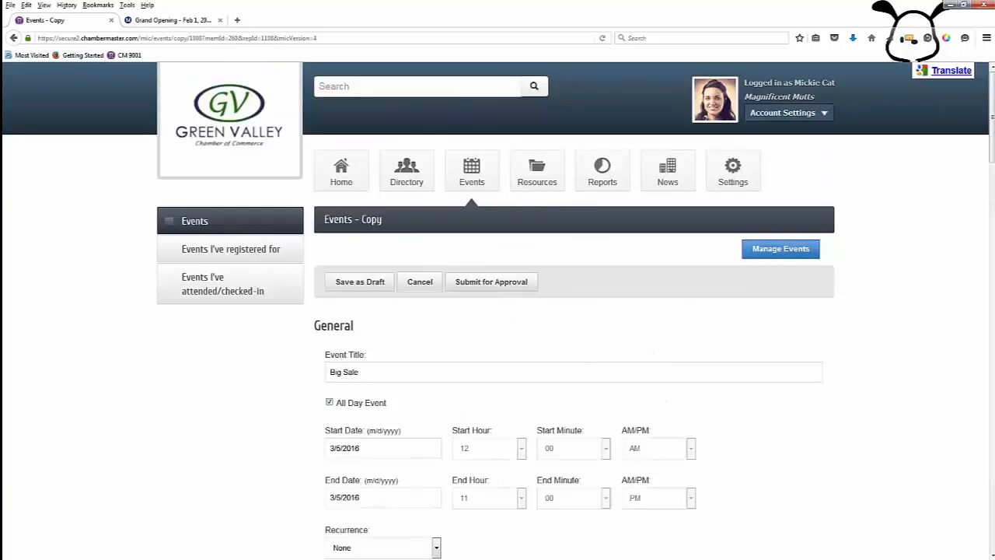
click(488, 283)
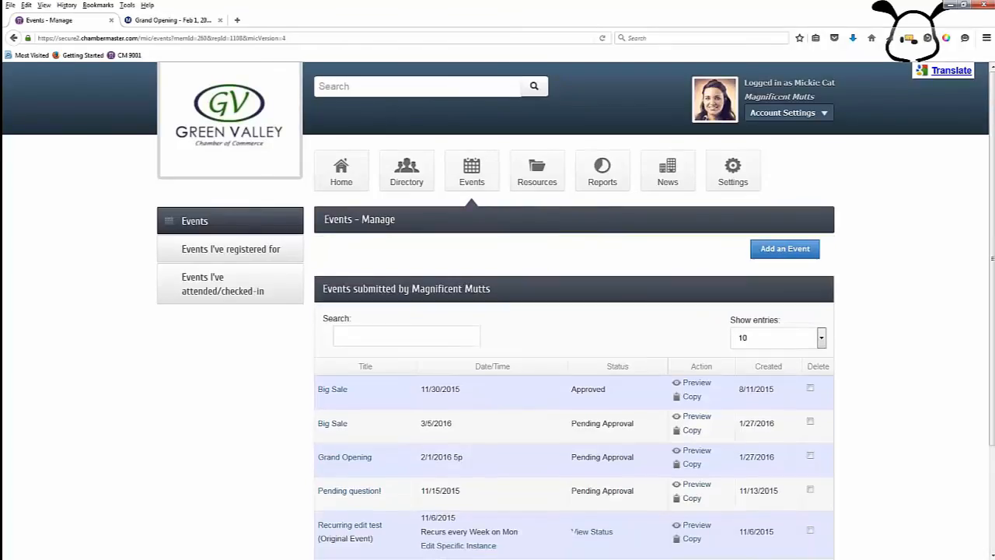
click(474, 176)
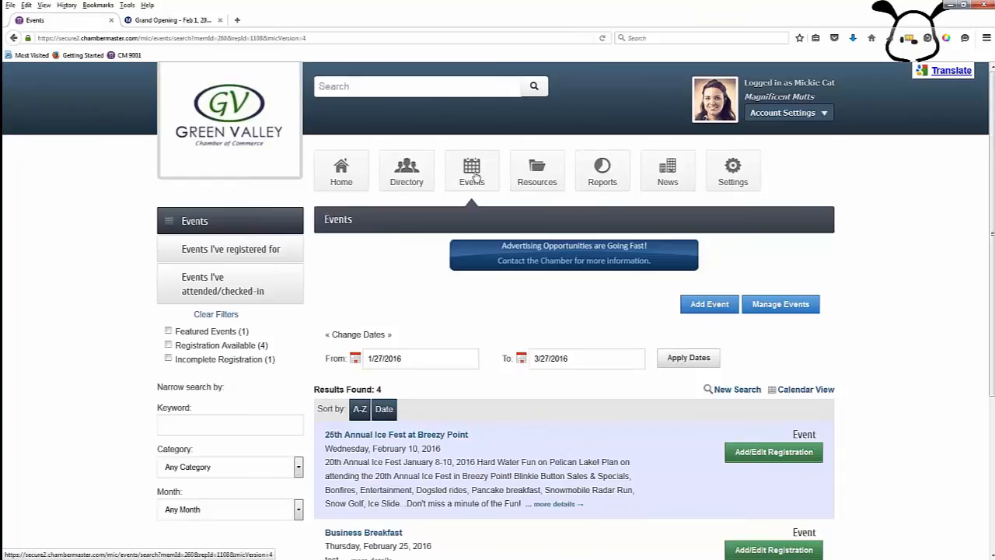